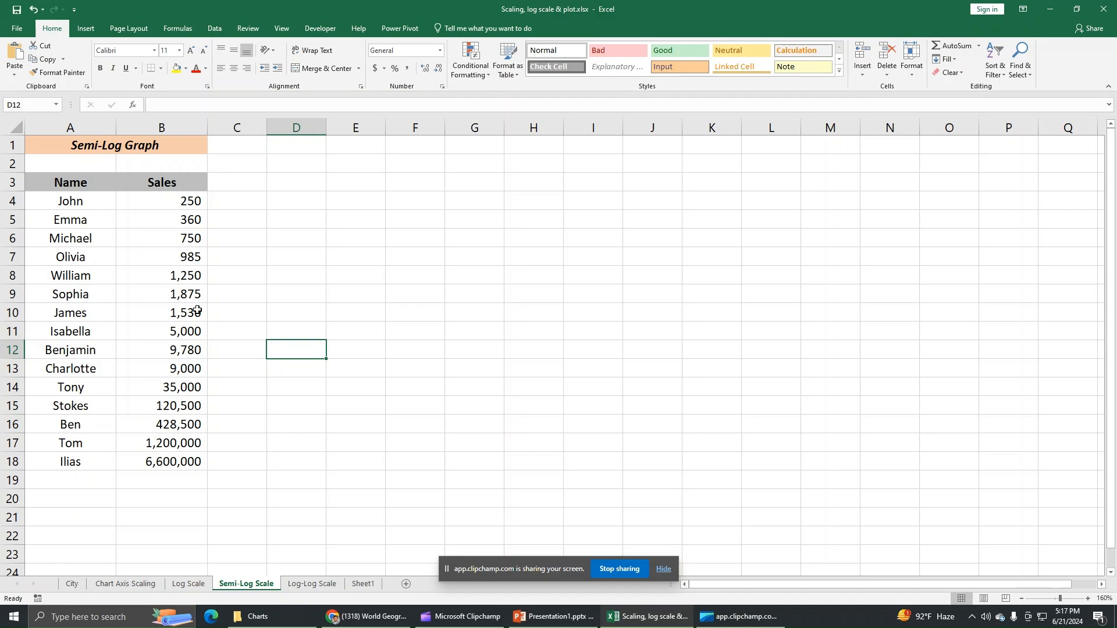
{"action": "left_click", "coordinate": [177, 202]}
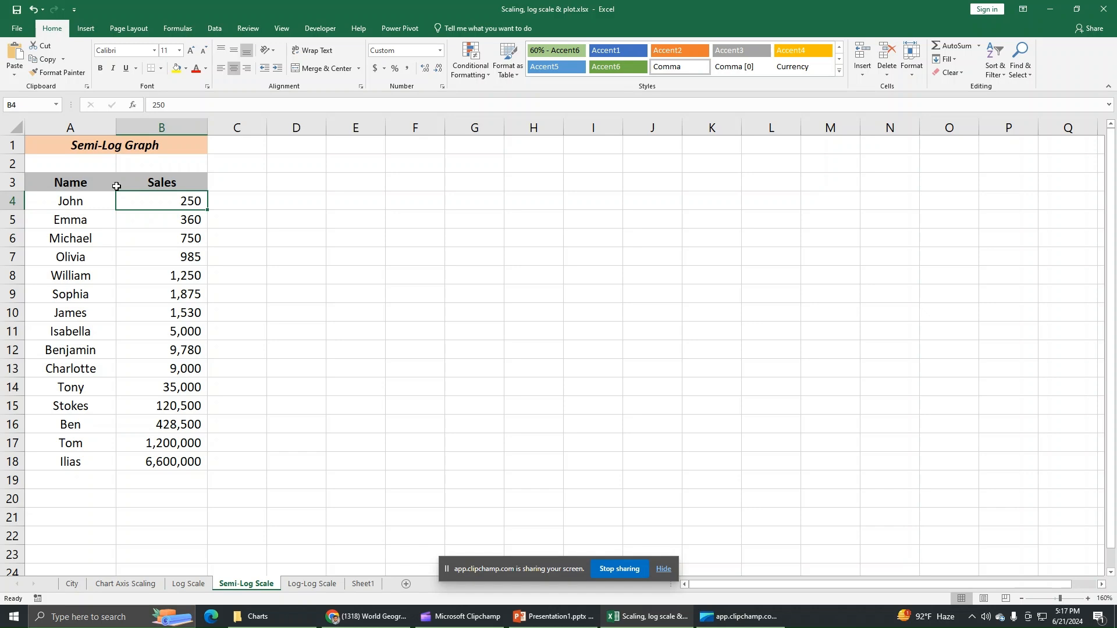
{"action": "left_click_drag", "start_coordinate": [96, 182], "coordinate": [138, 187]}
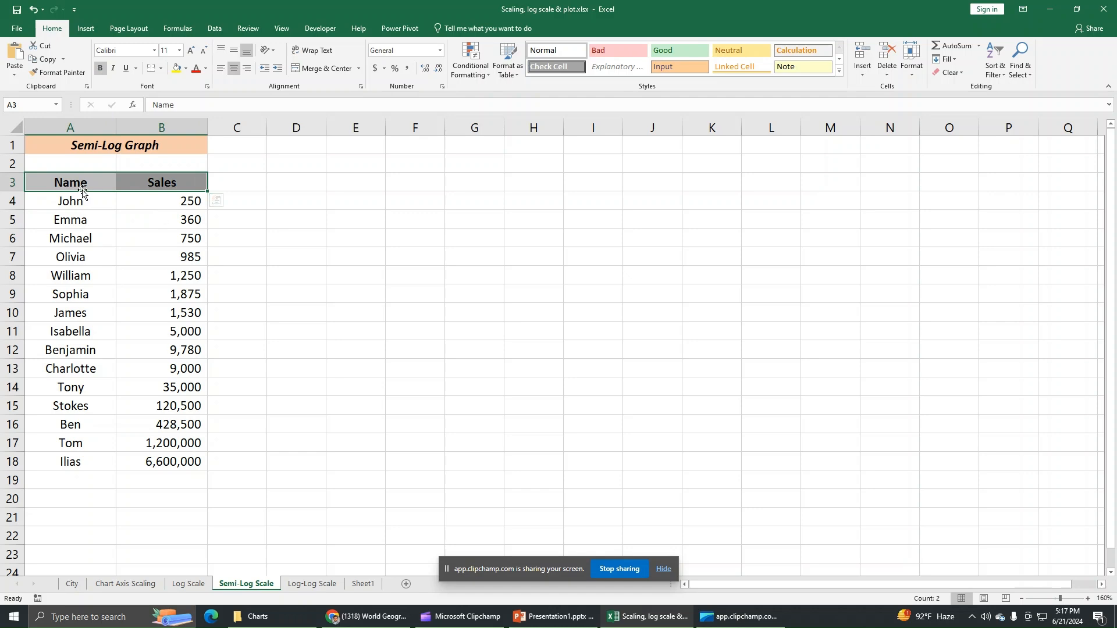
{"action": "left_click_drag", "start_coordinate": [90, 183], "coordinate": [145, 462]}
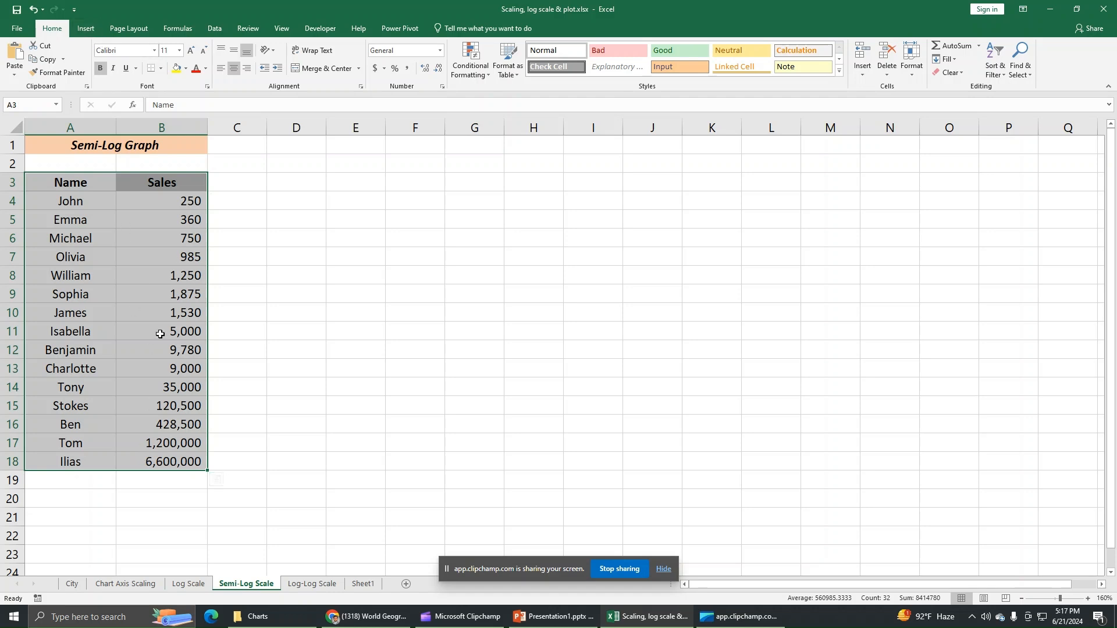
{"action": "left_click", "coordinate": [237, 309]}
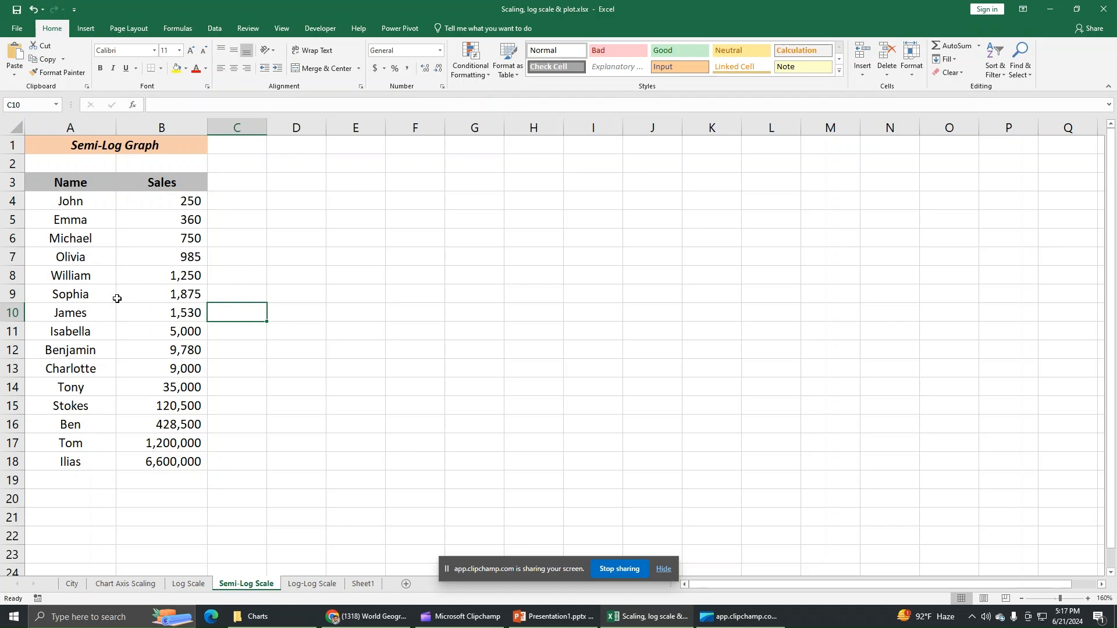
{"action": "left_click", "coordinate": [143, 290]}
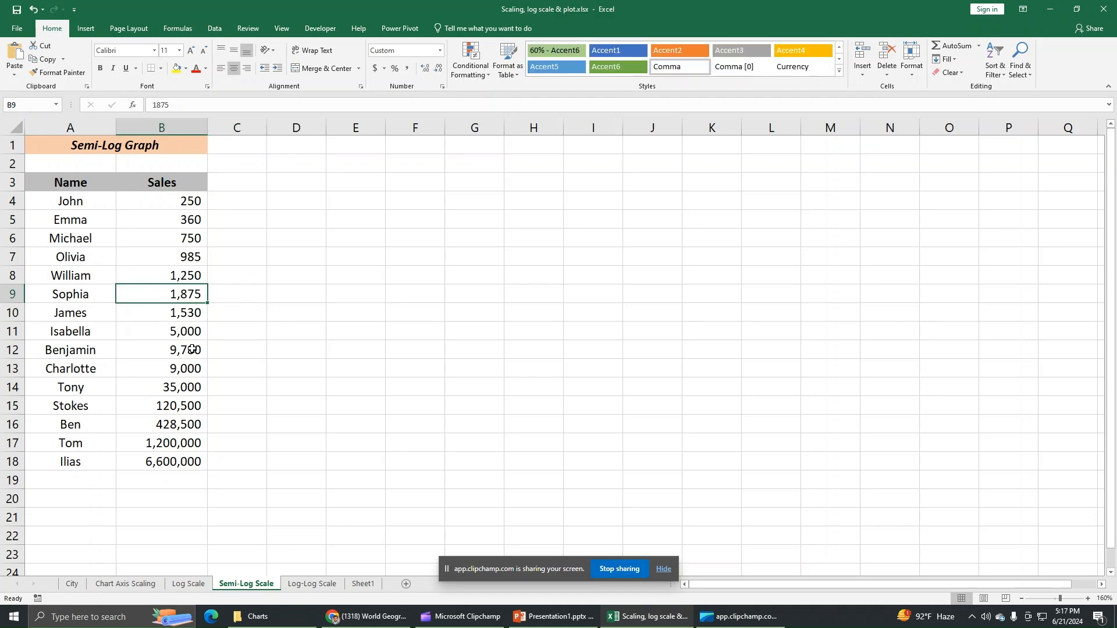
{"action": "left_click_drag", "start_coordinate": [90, 182], "coordinate": [155, 454]}
{"action": "left_click", "coordinate": [475, 443]}
Insert a line chart of the Name and Sales data and move it closer beside the table.
{"action": "left_click", "coordinate": [170, 299]}
{"action": "left_click", "coordinate": [96, 29]}
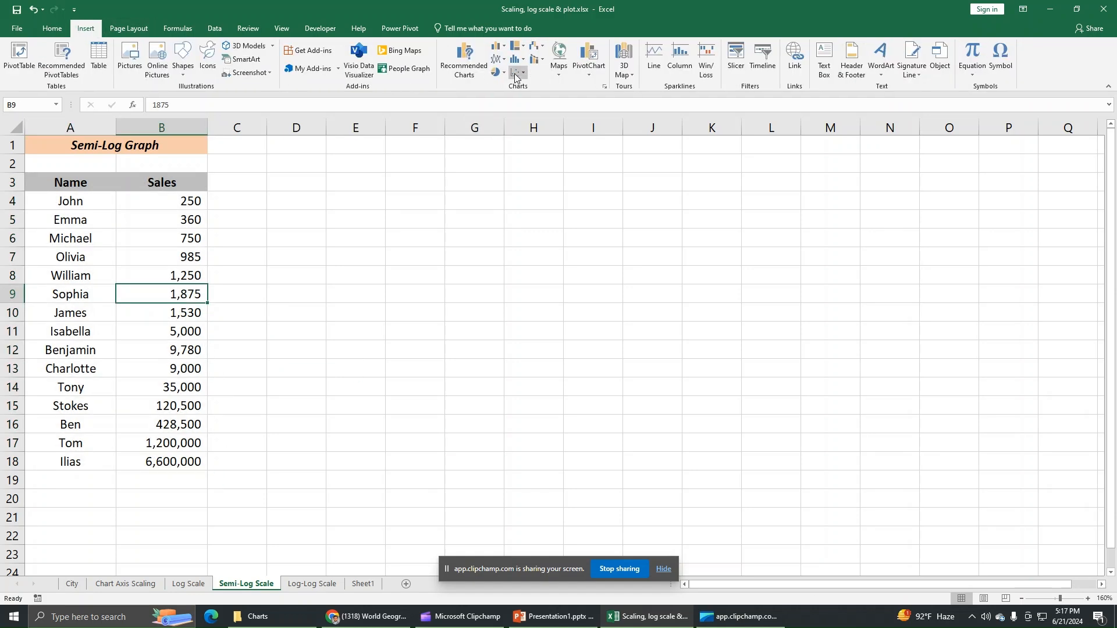
{"action": "left_click", "coordinate": [464, 59]}
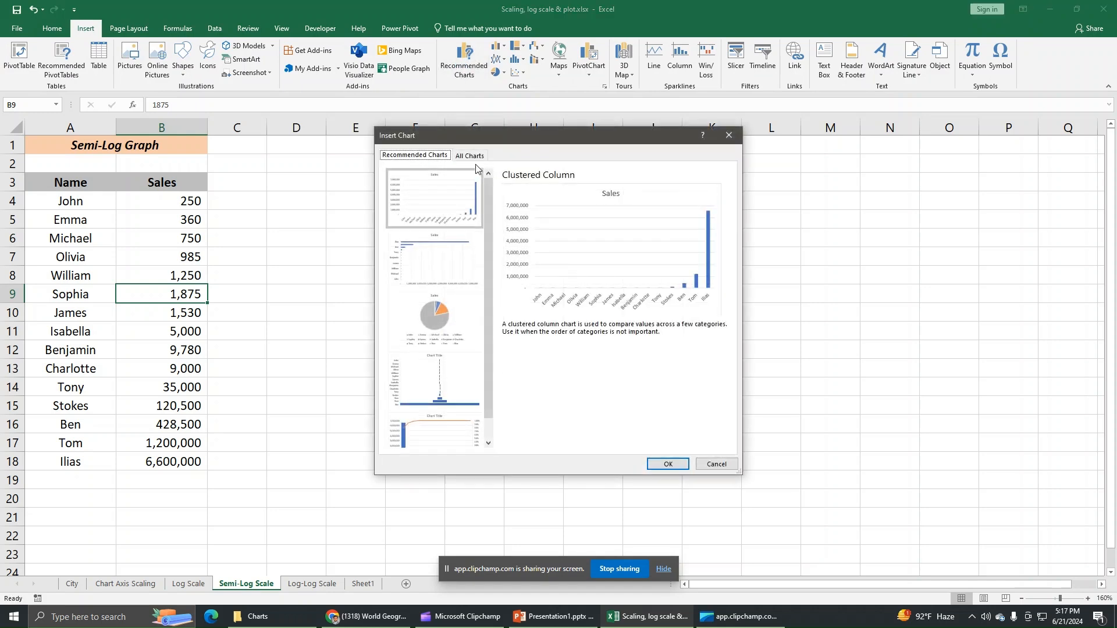
{"action": "left_click", "coordinate": [469, 155]}
{"action": "left_click", "coordinate": [412, 220]}
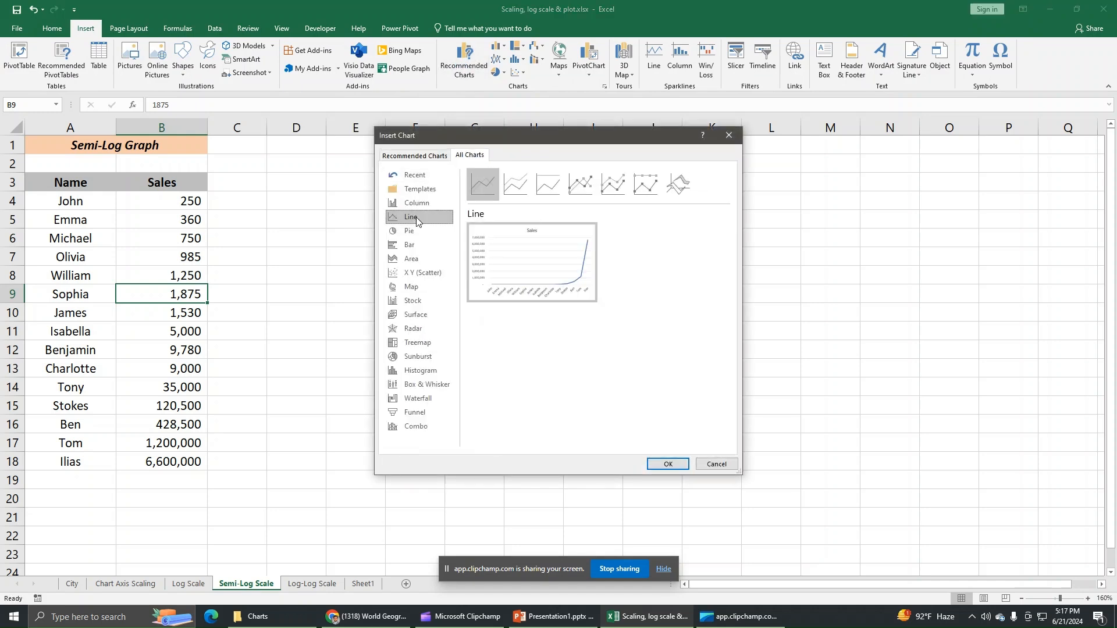
{"action": "left_click", "coordinate": [666, 464]}
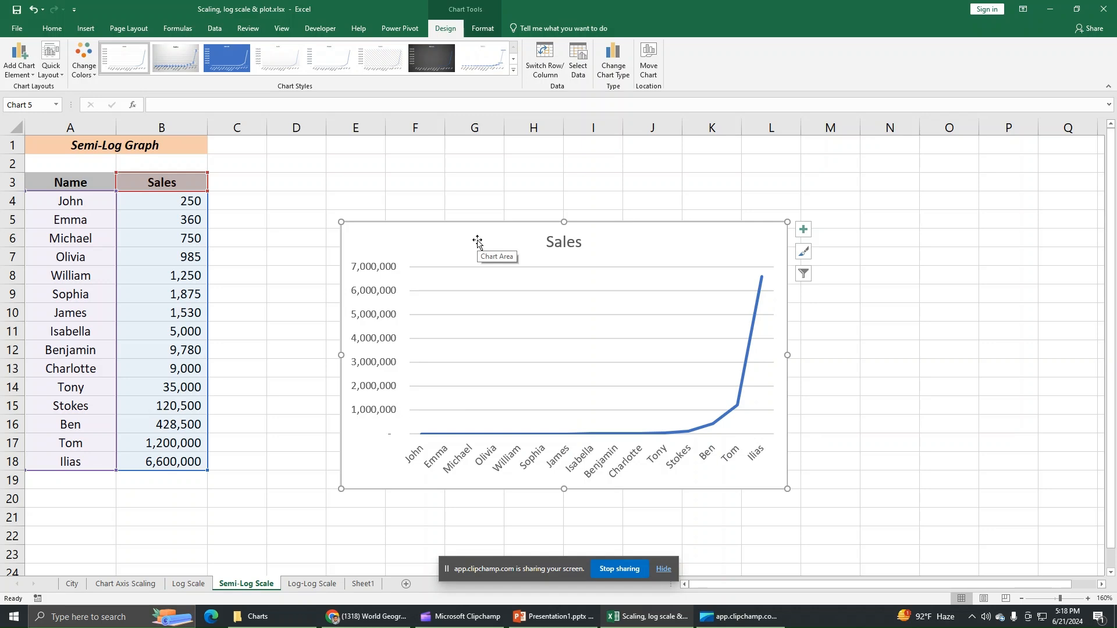
{"action": "left_click_drag", "start_coordinate": [478, 242], "coordinate": [367, 226]}
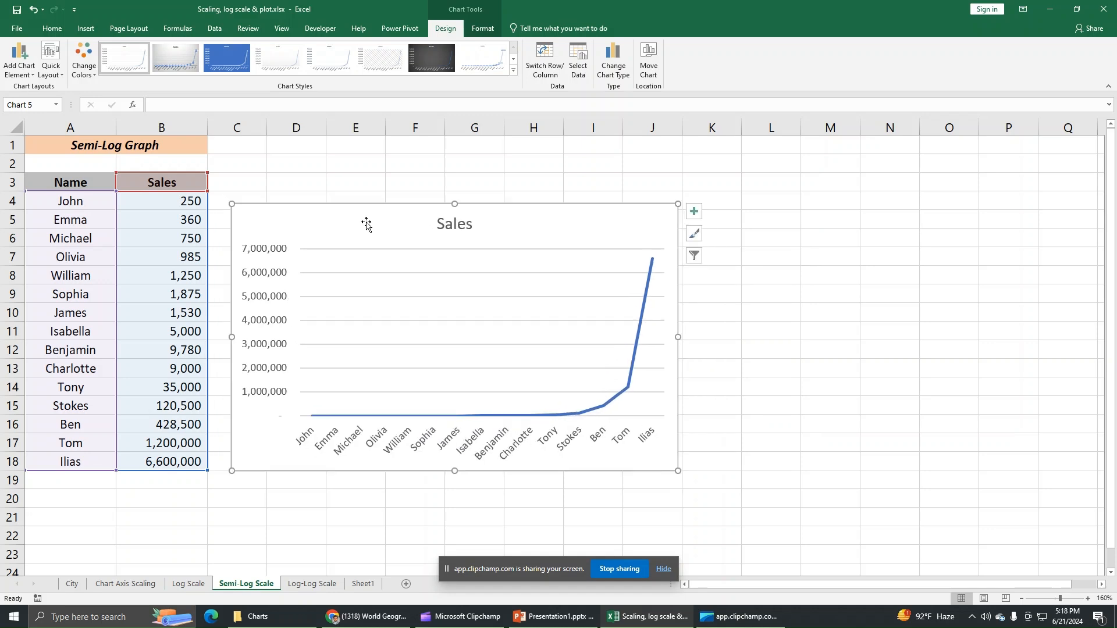
Switch the chart's vertical (value) axis to a logarithmic scale with base 10.
{"action": "double_click", "coordinate": [589, 223]}
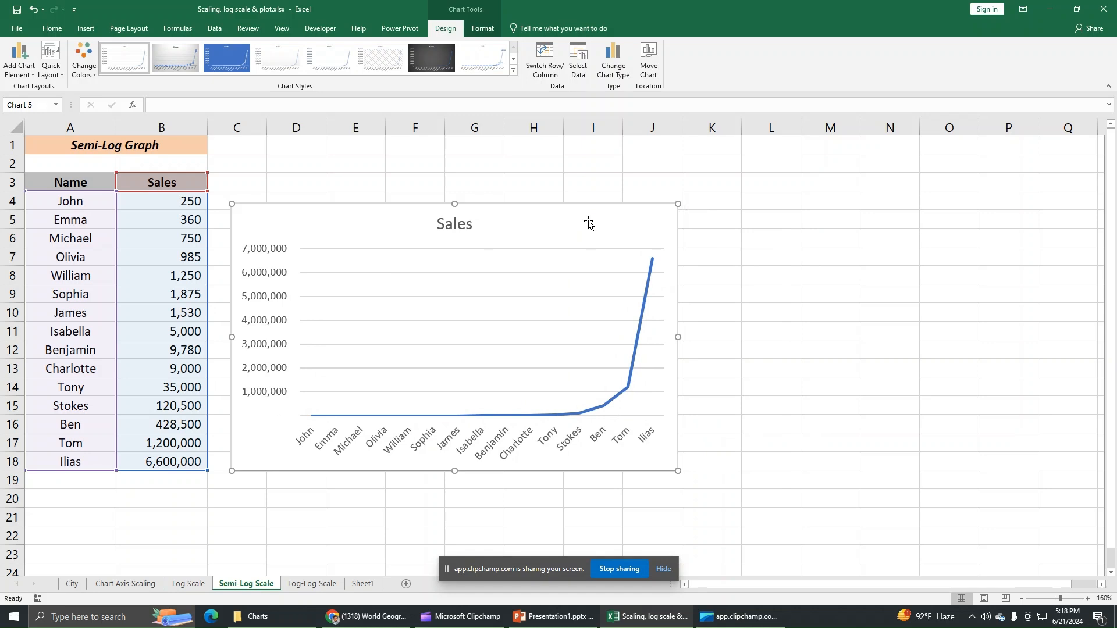
{"action": "left_click", "coordinate": [1013, 154]}
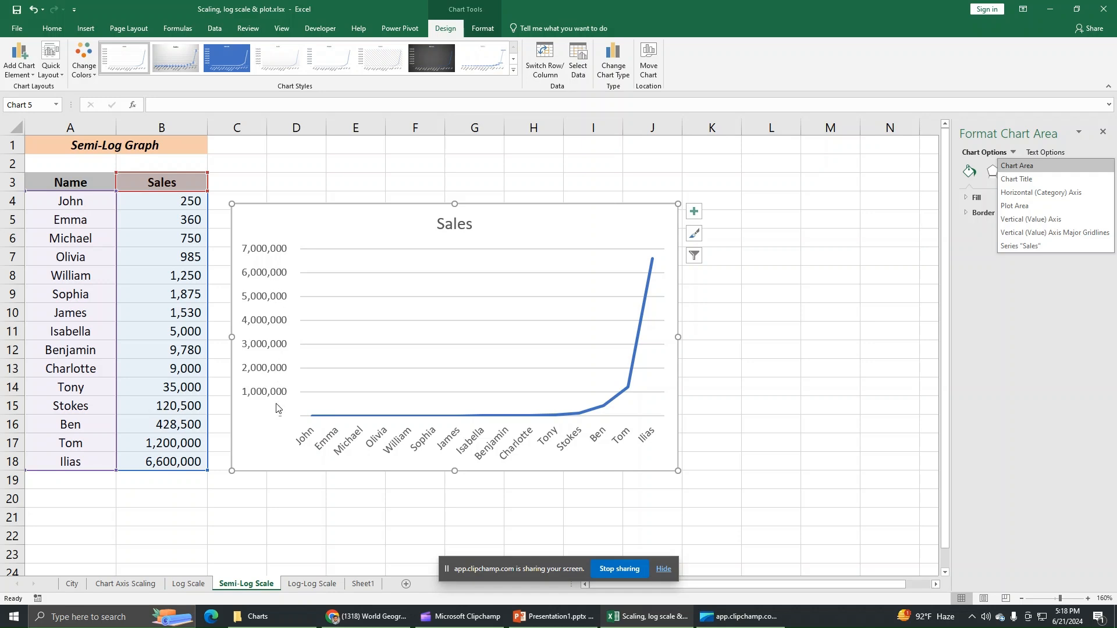
{"action": "left_click", "coordinate": [1029, 220]}
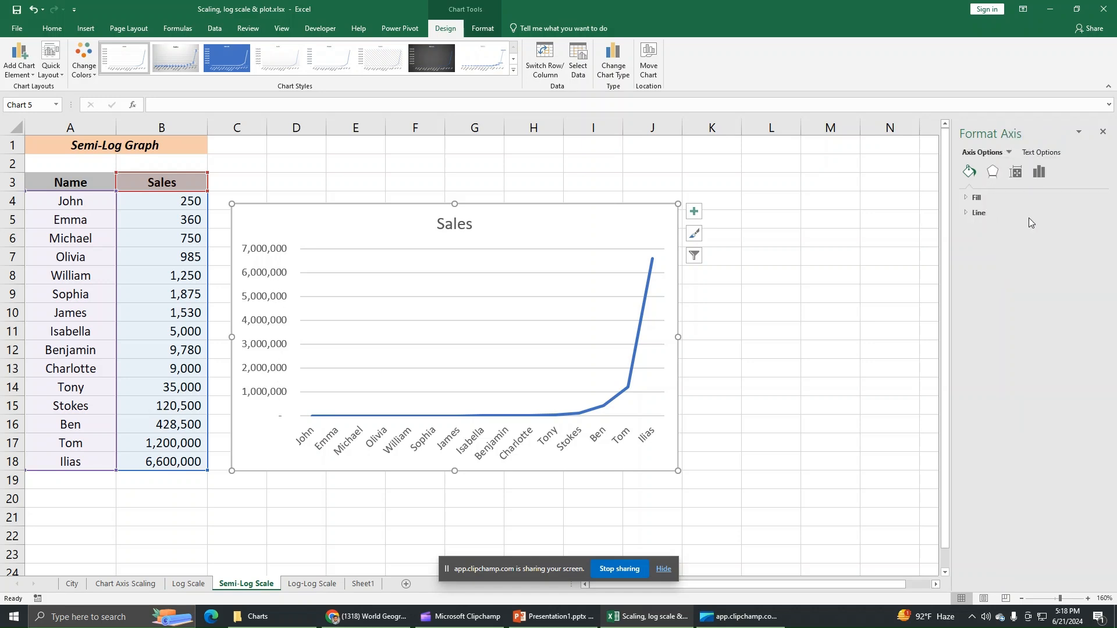
{"action": "left_click", "coordinate": [1041, 174]}
{"action": "left_click", "coordinate": [996, 199]}
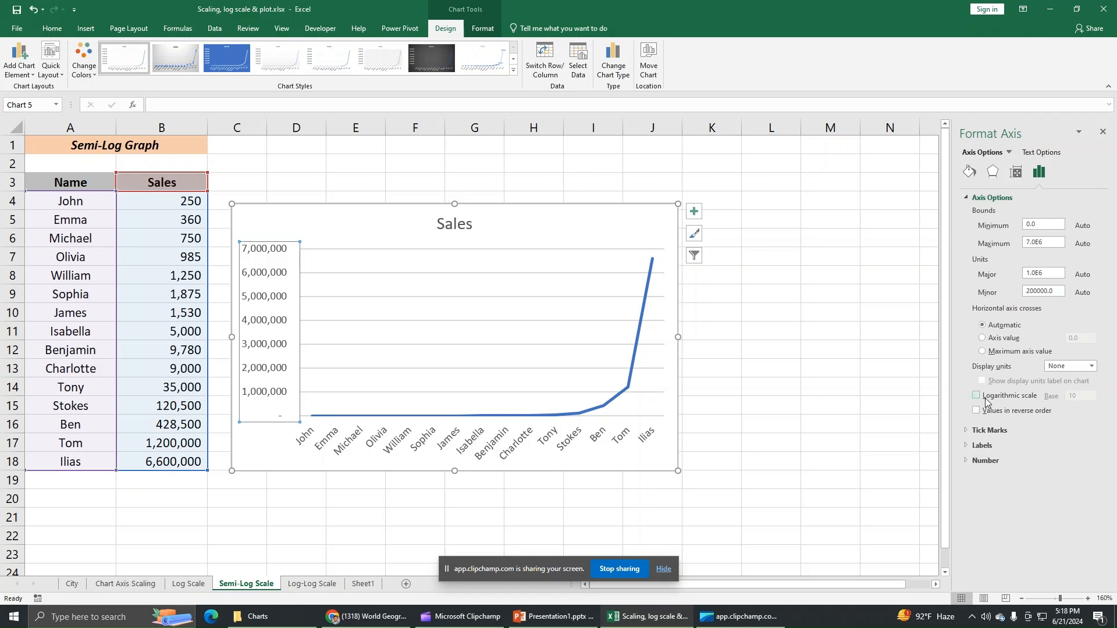
{"action": "left_click", "coordinate": [978, 397]}
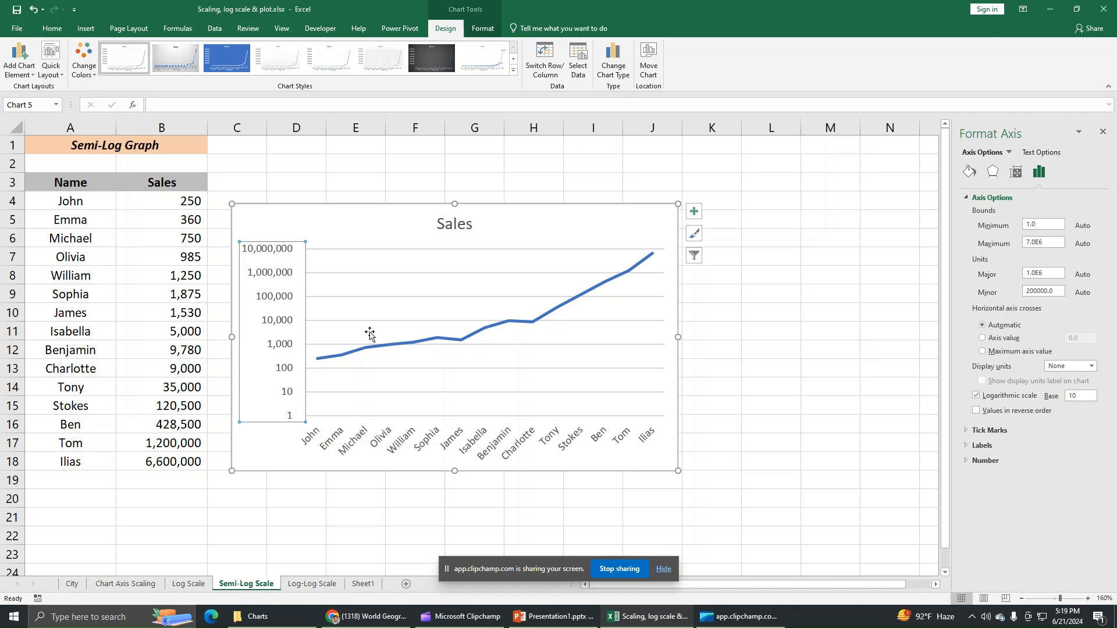
Widen the sales chart so that its right edge reaches column M.
{"action": "left_click", "coordinate": [623, 237]}
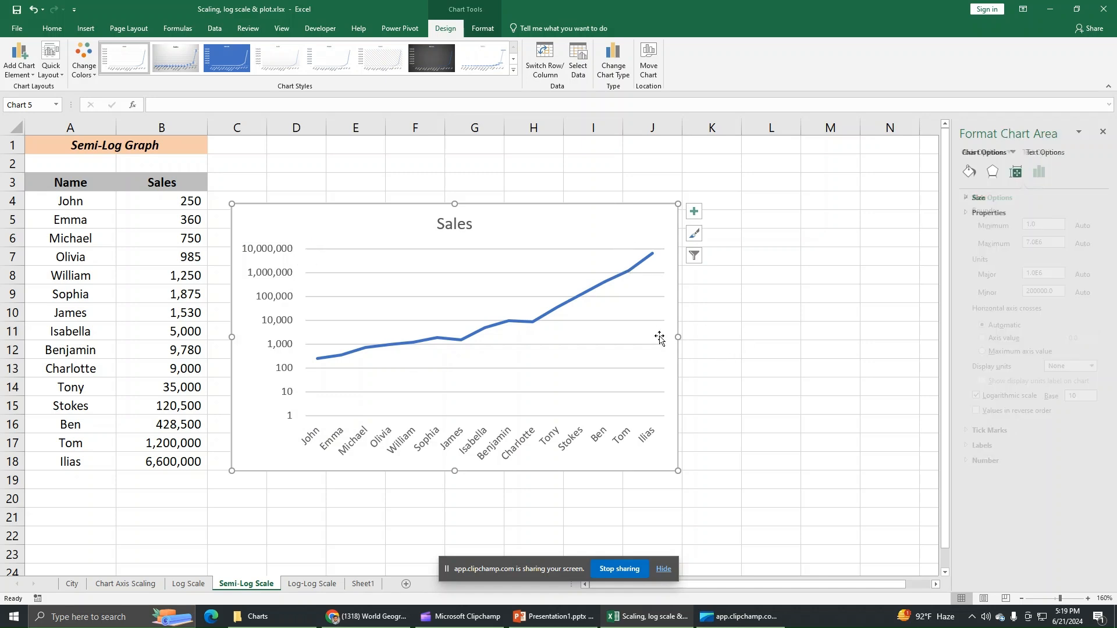
{"action": "left_click_drag", "start_coordinate": [678, 337], "coordinate": [713, 337]}
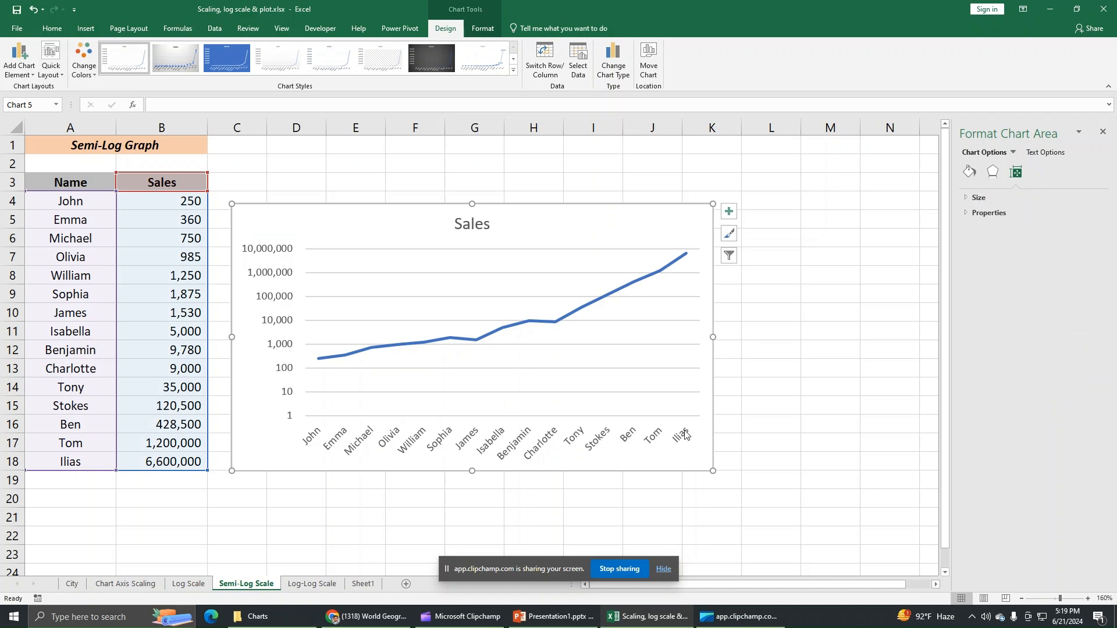
{"action": "left_click_drag", "start_coordinate": [713, 337], "coordinate": [912, 339]}
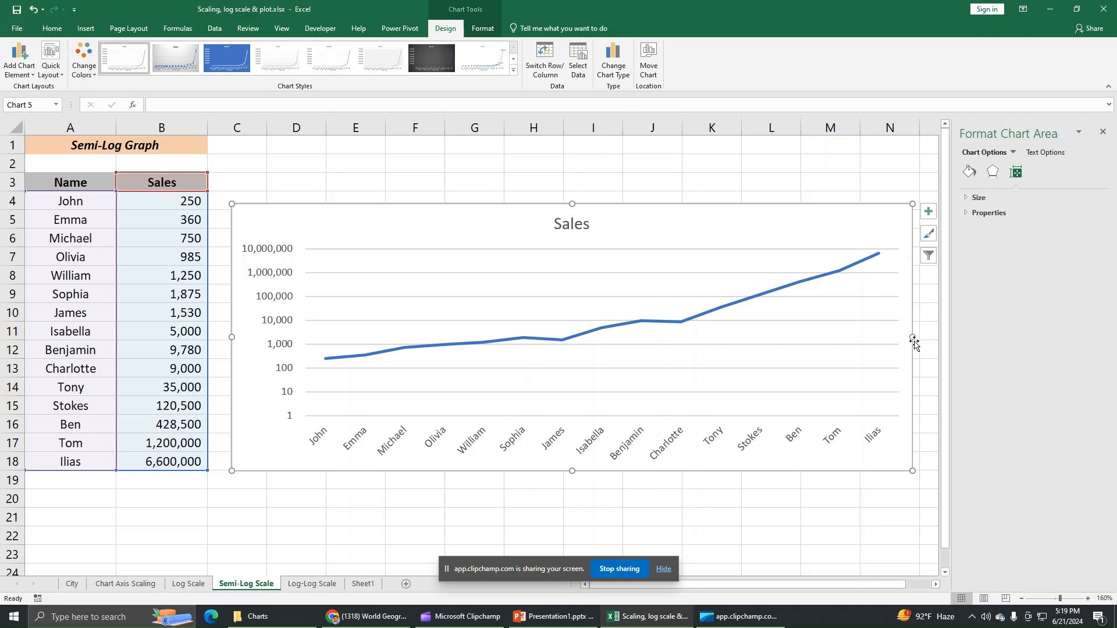
{"action": "left_click_drag", "start_coordinate": [912, 339], "coordinate": [836, 343]}
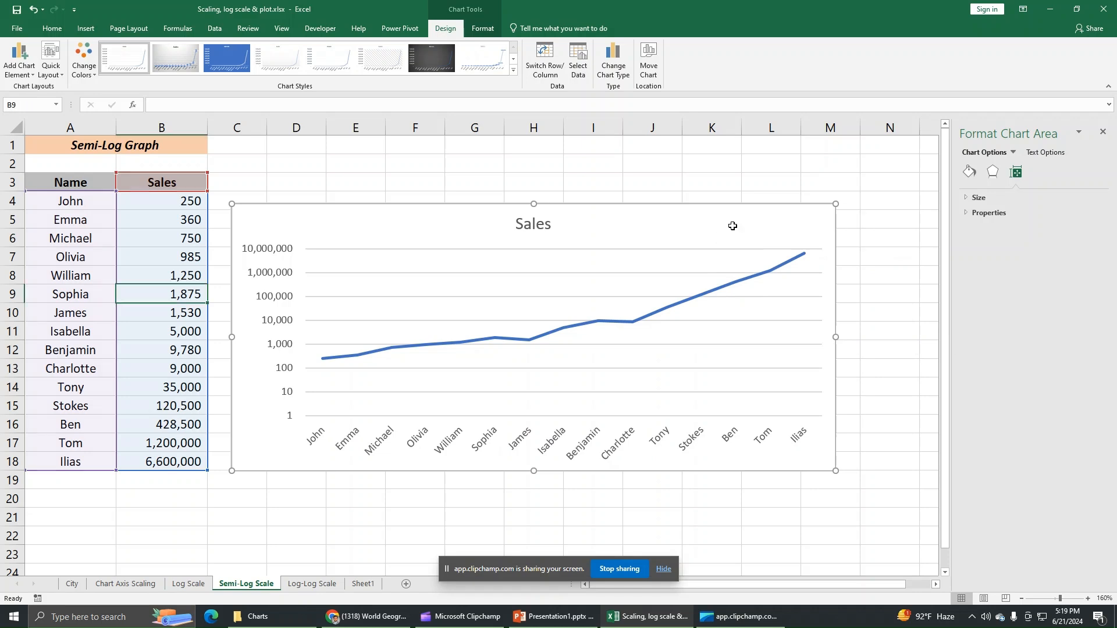
Delete the logarithmic sales chart and close the formatting pane.
{"action": "key", "text": "Delete"}
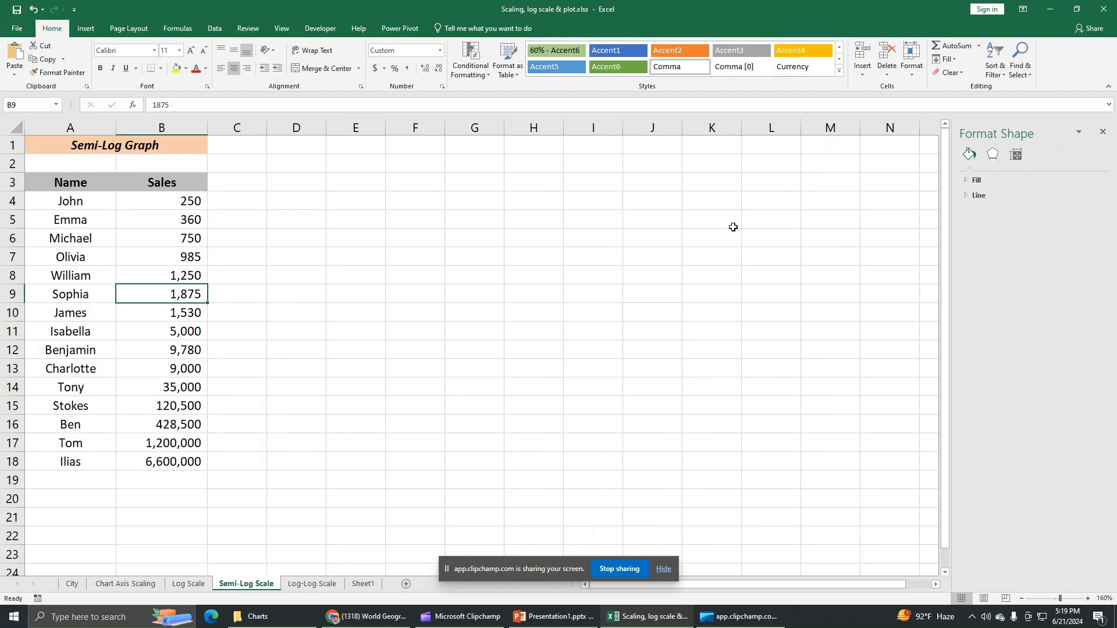
{"action": "key", "text": "ctrl+z"}
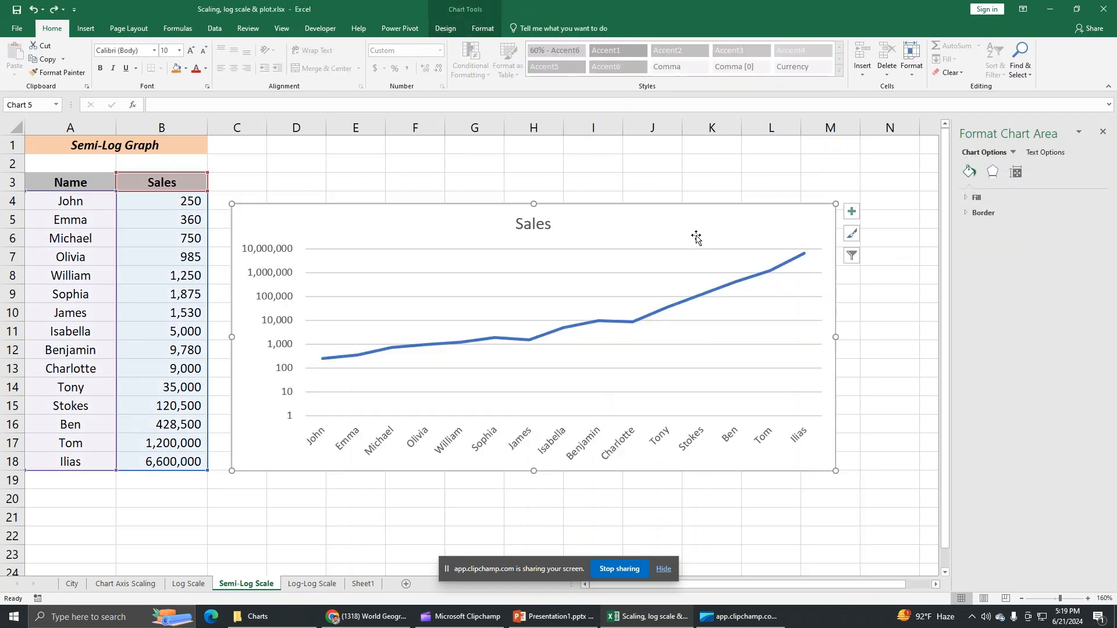
{"action": "right_click", "coordinate": [697, 238]}
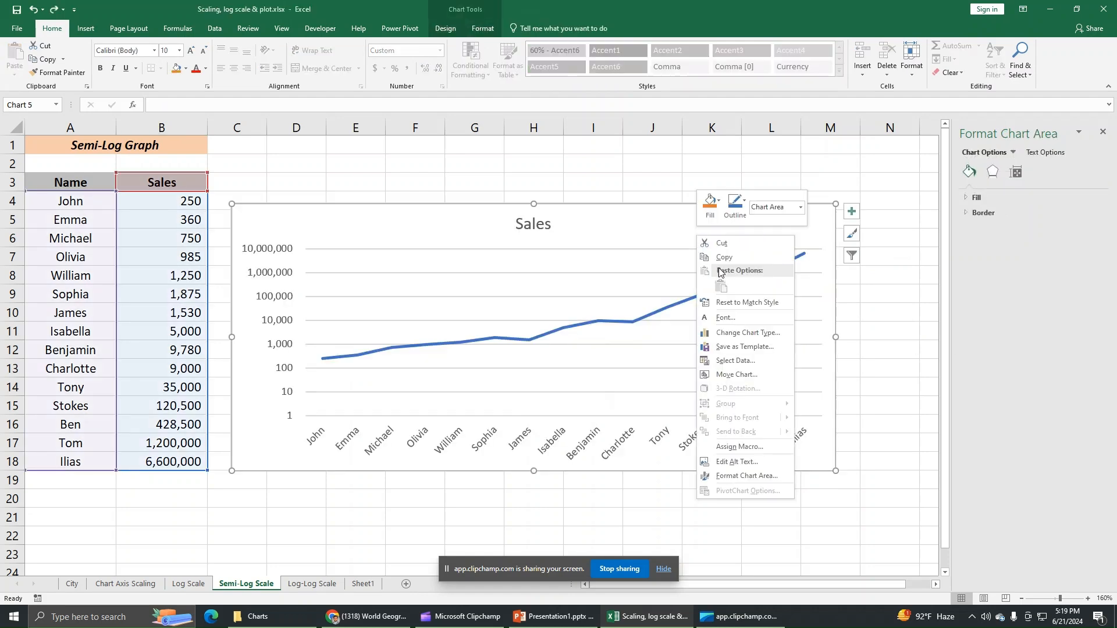
{"action": "left_click", "coordinate": [615, 215]}
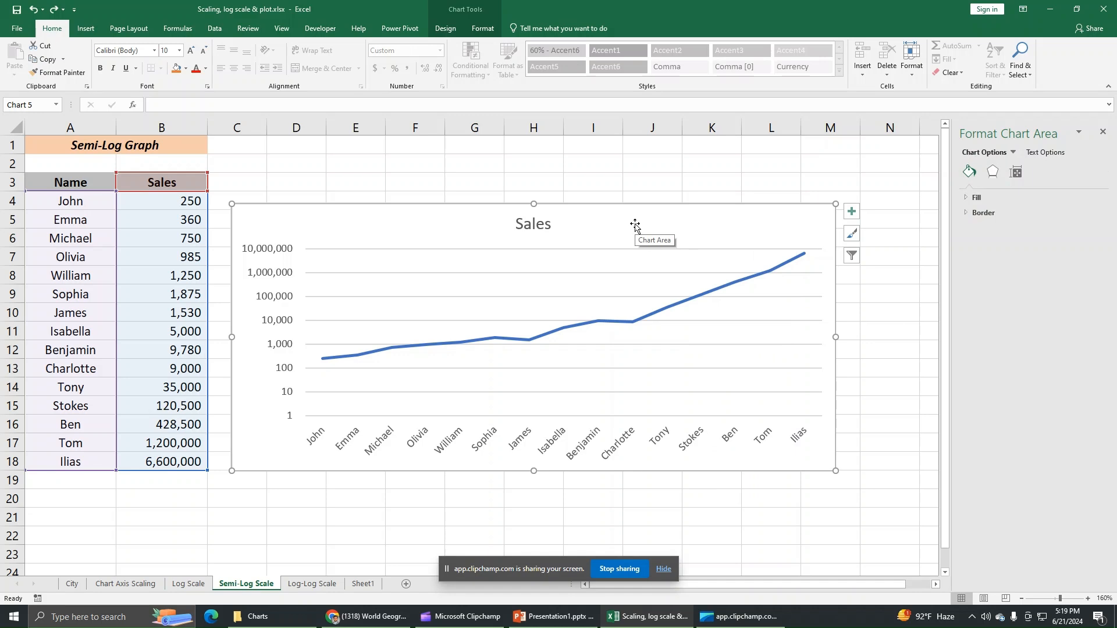
{"action": "key", "text": "Delete"}
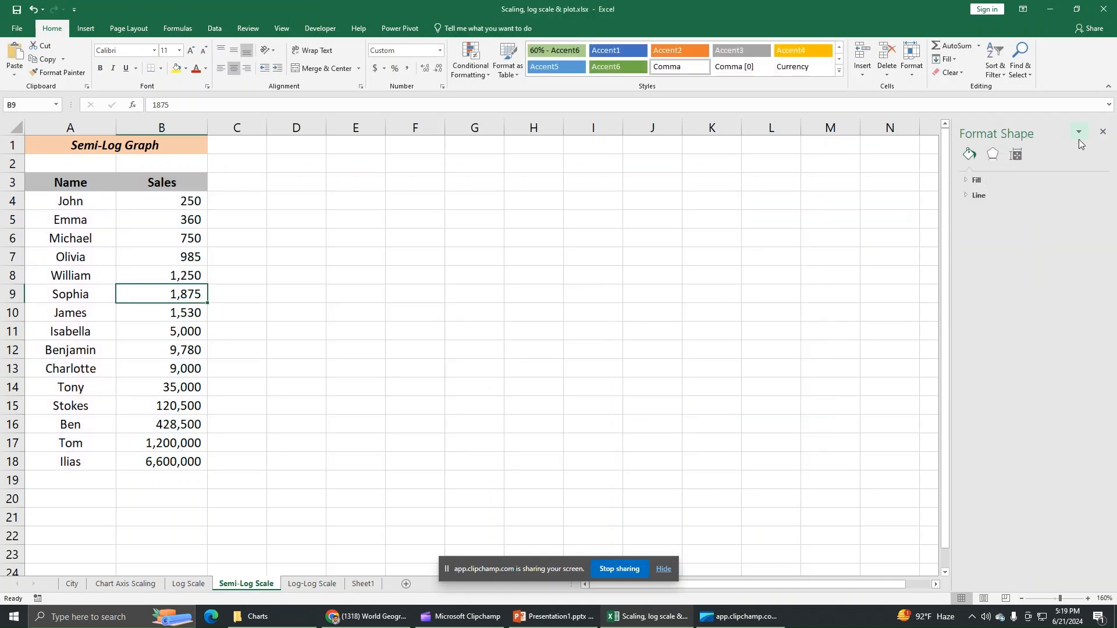
{"action": "left_click", "coordinate": [1102, 136]}
{"action": "left_click", "coordinate": [533, 280]}
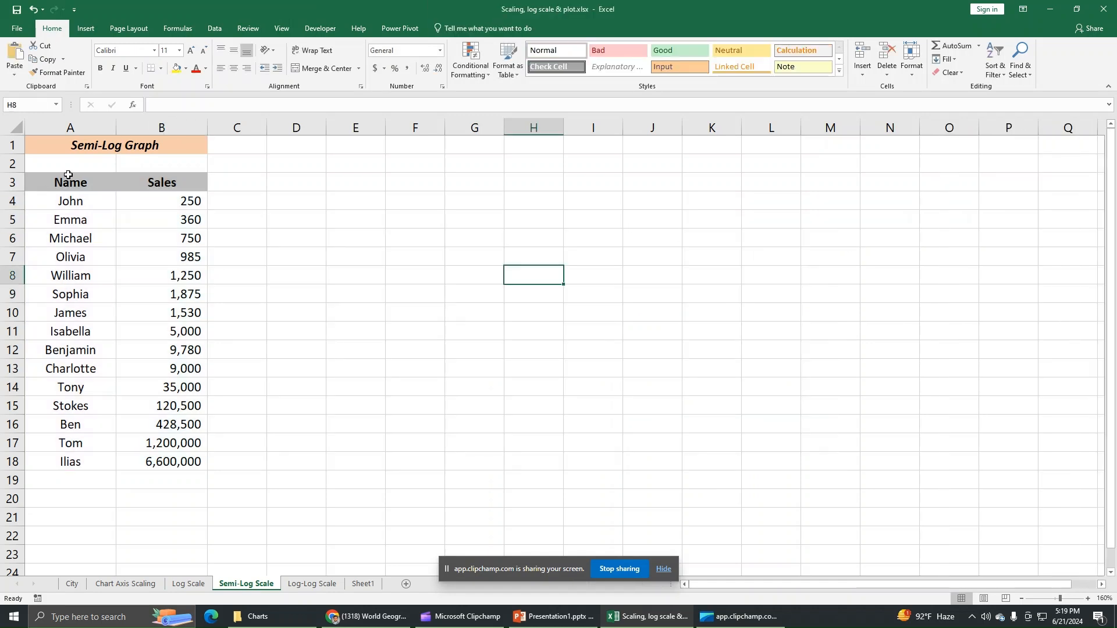
Insert a line chart from the Name and Sales table in A3:B18 and move it slightly up and left.
{"action": "left_click", "coordinate": [89, 182]}
{"action": "left_click_drag", "start_coordinate": [89, 182], "coordinate": [174, 462]}
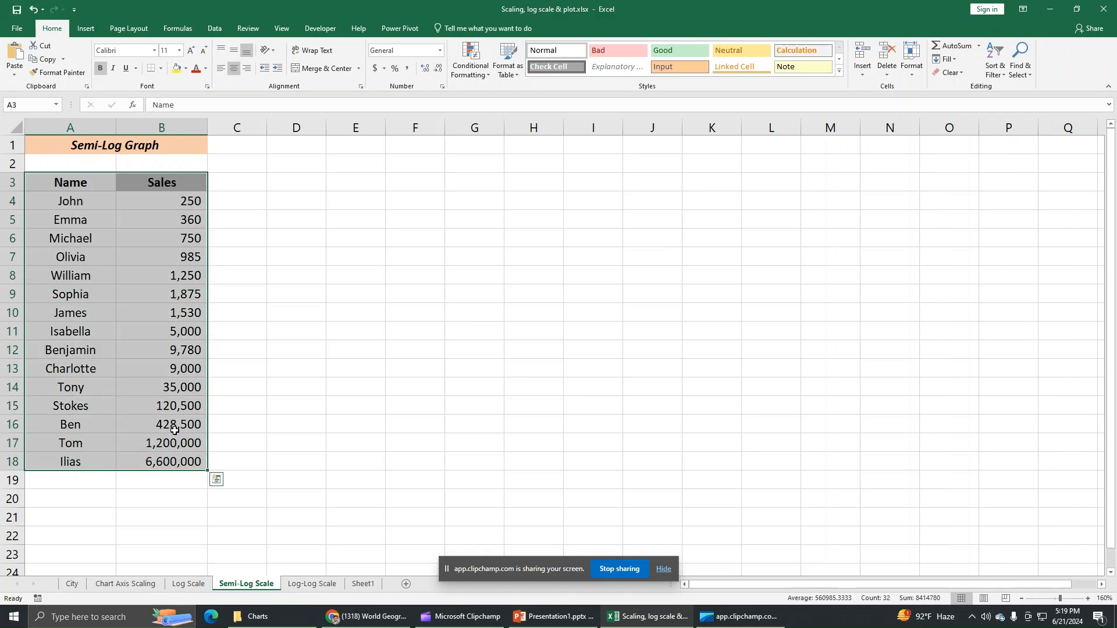
{"action": "left_click", "coordinate": [86, 28]}
{"action": "left_click", "coordinate": [465, 69]}
{"action": "left_click", "coordinate": [469, 155]}
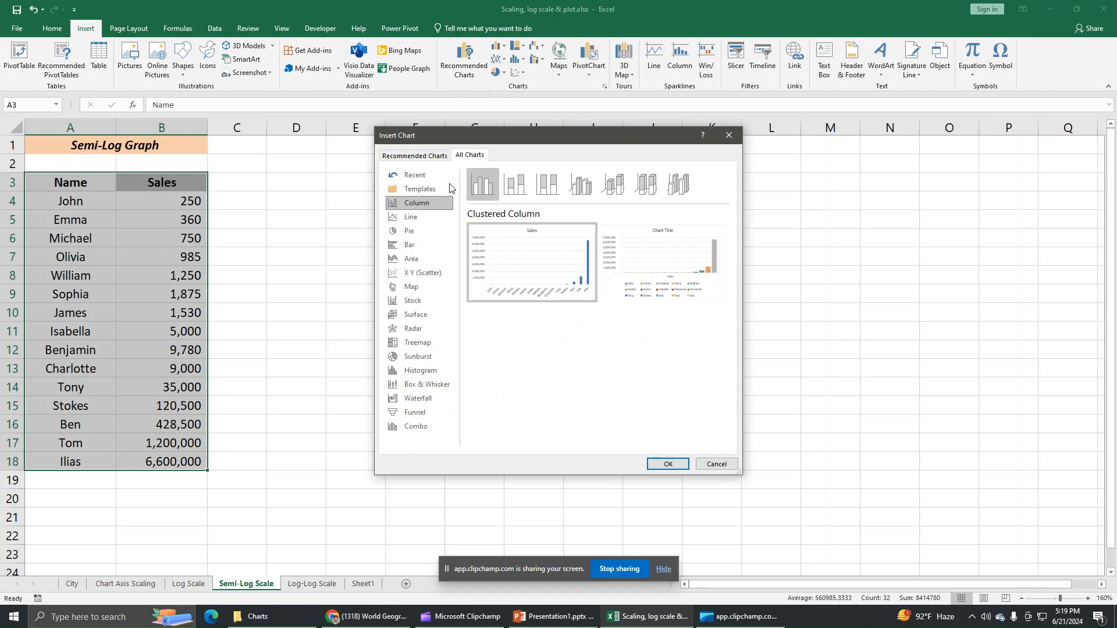
{"action": "left_click", "coordinate": [420, 220]}
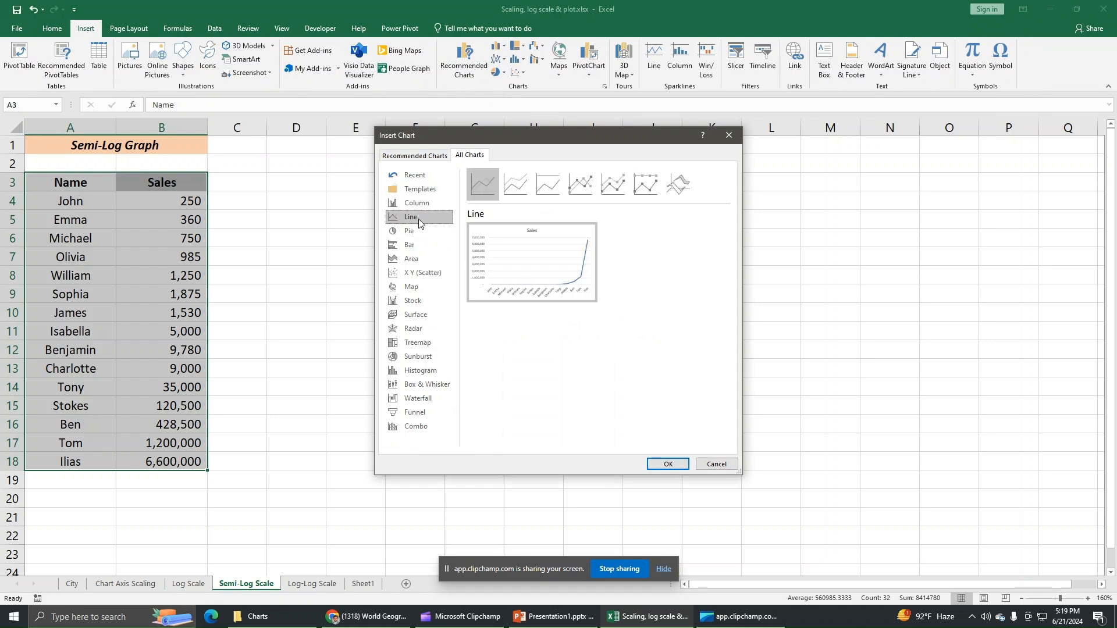
{"action": "left_click", "coordinate": [667, 464]}
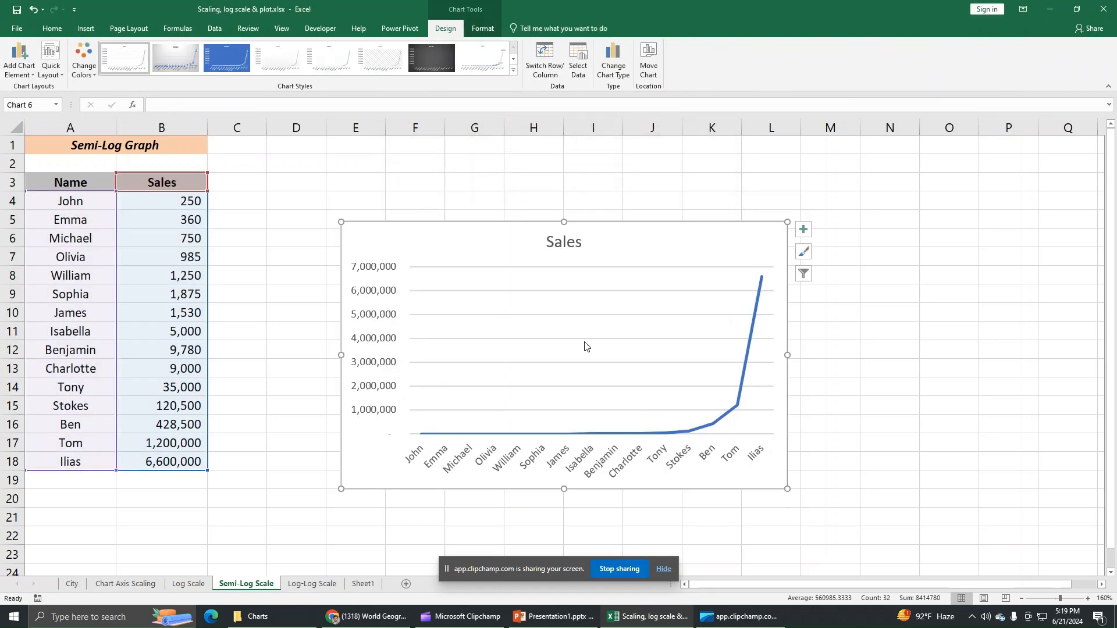
{"action": "left_click_drag", "start_coordinate": [690, 256], "coordinate": [670, 234]}
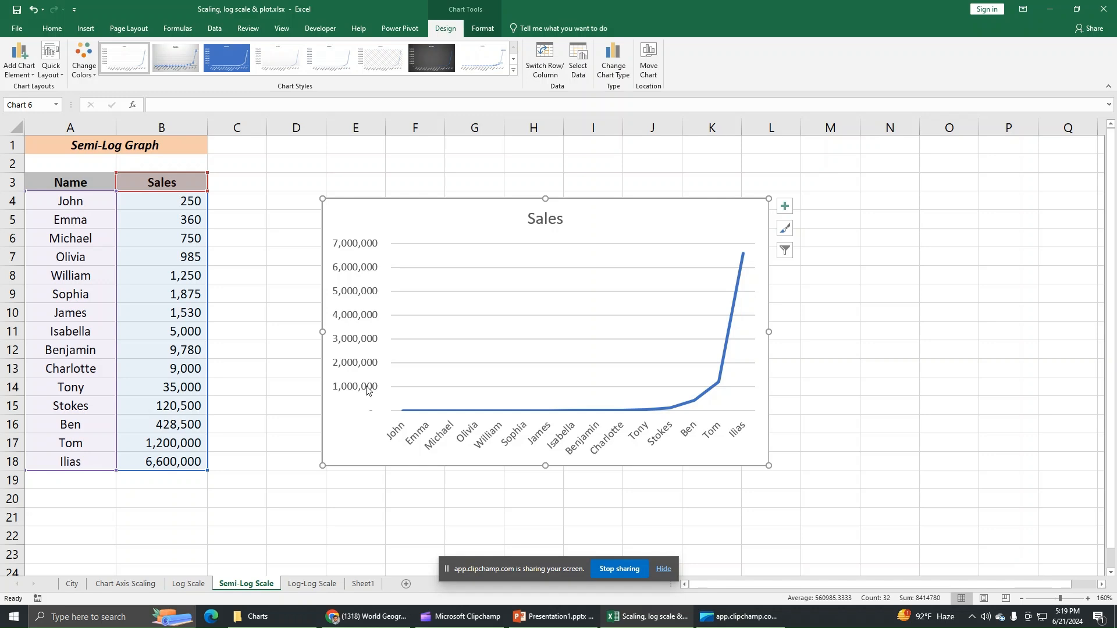
{"action": "left_click", "coordinate": [361, 324]}
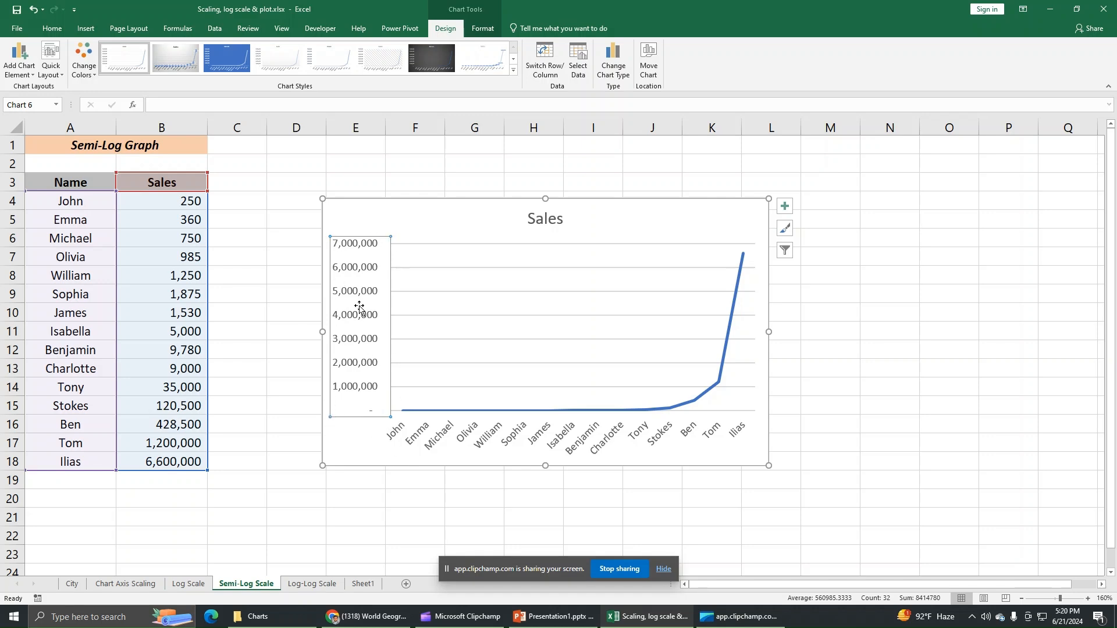
{"action": "key", "text": "Escape"}
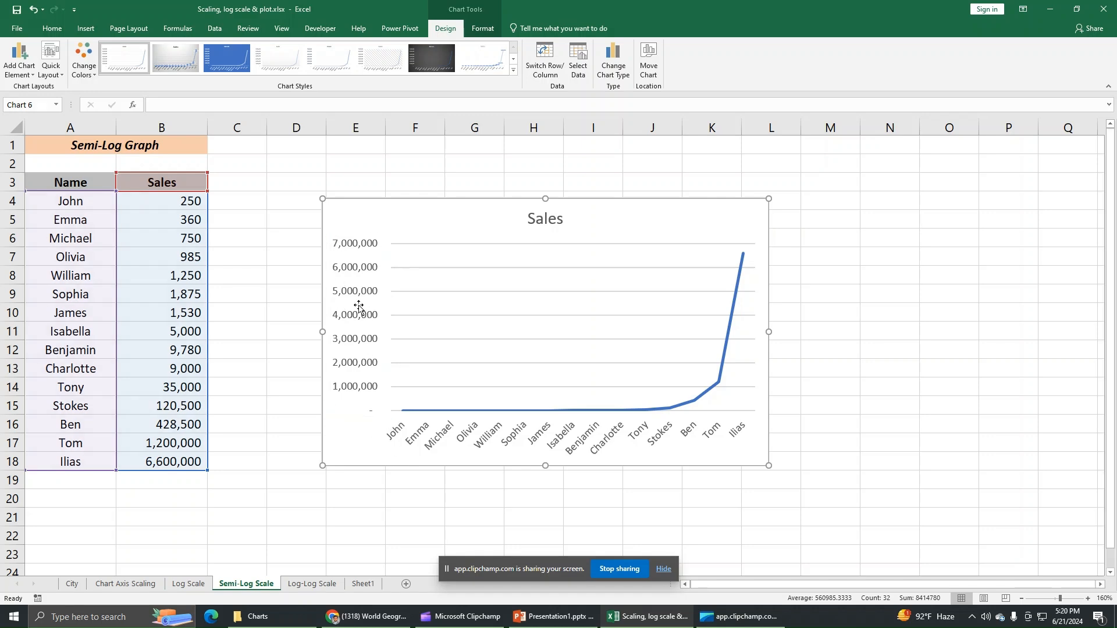
{"action": "key", "text": "ctrl+1"}
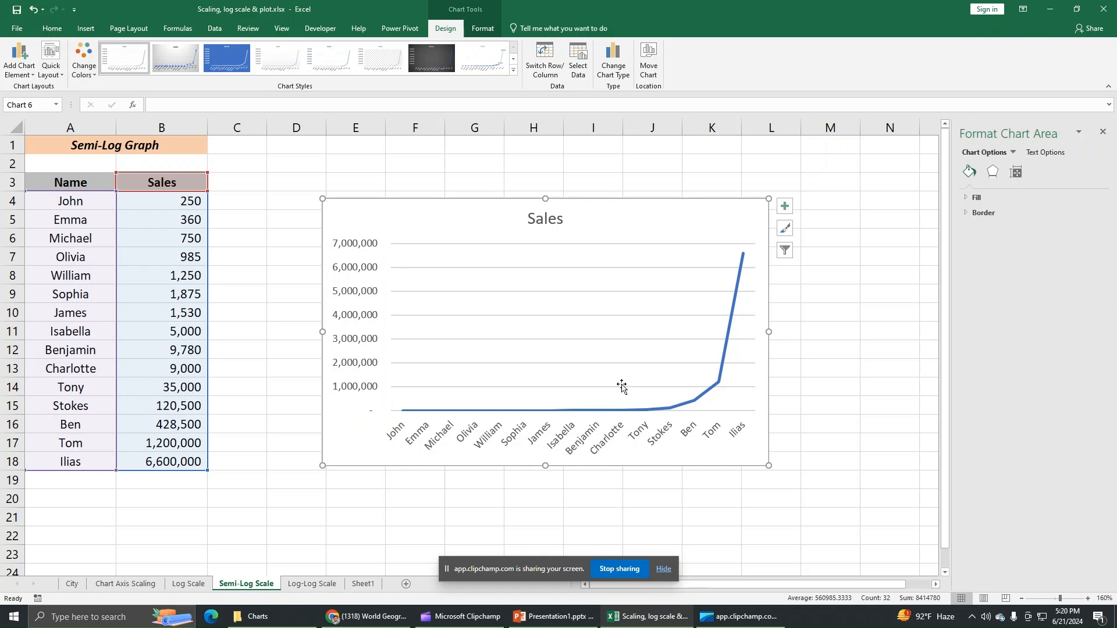
{"action": "left_click", "coordinate": [1105, 134]}
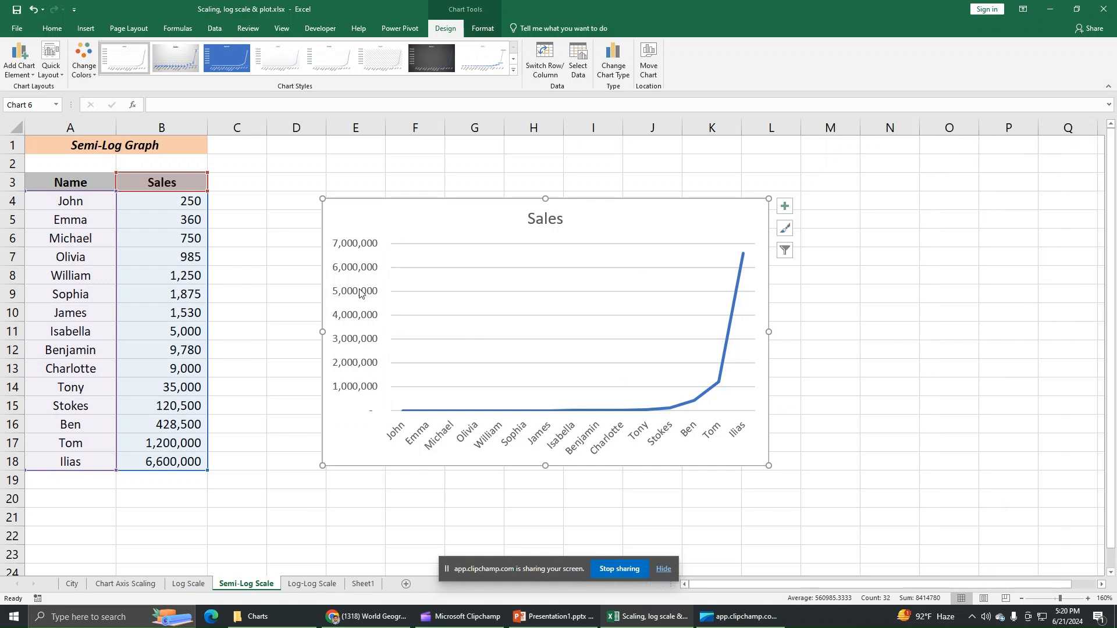
{"action": "left_click", "coordinate": [365, 293]}
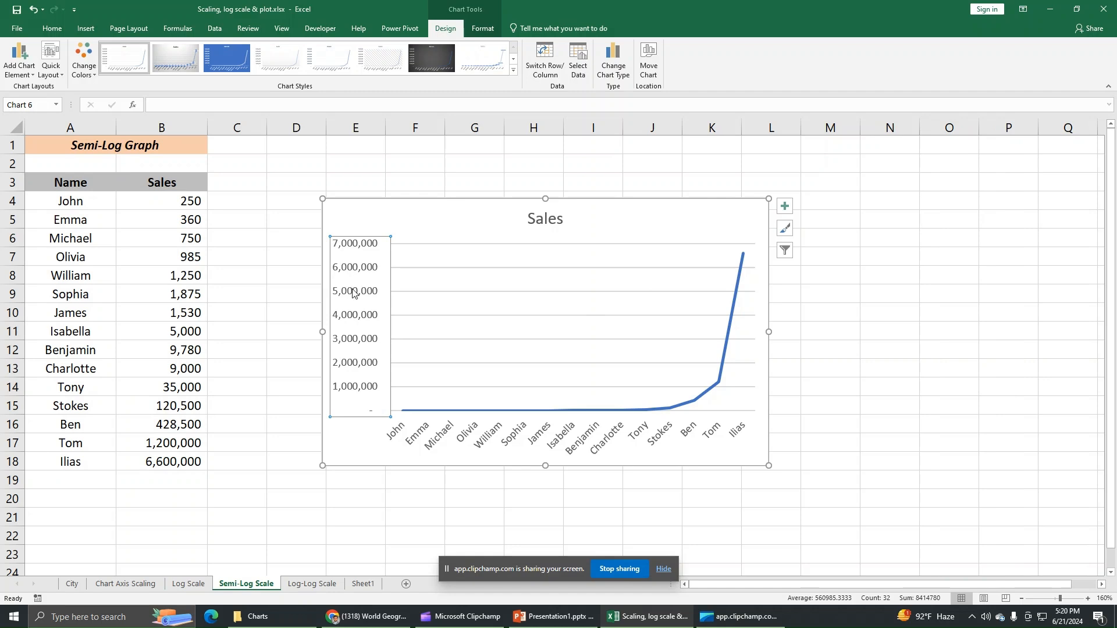
{"action": "double_click", "coordinate": [353, 293]}
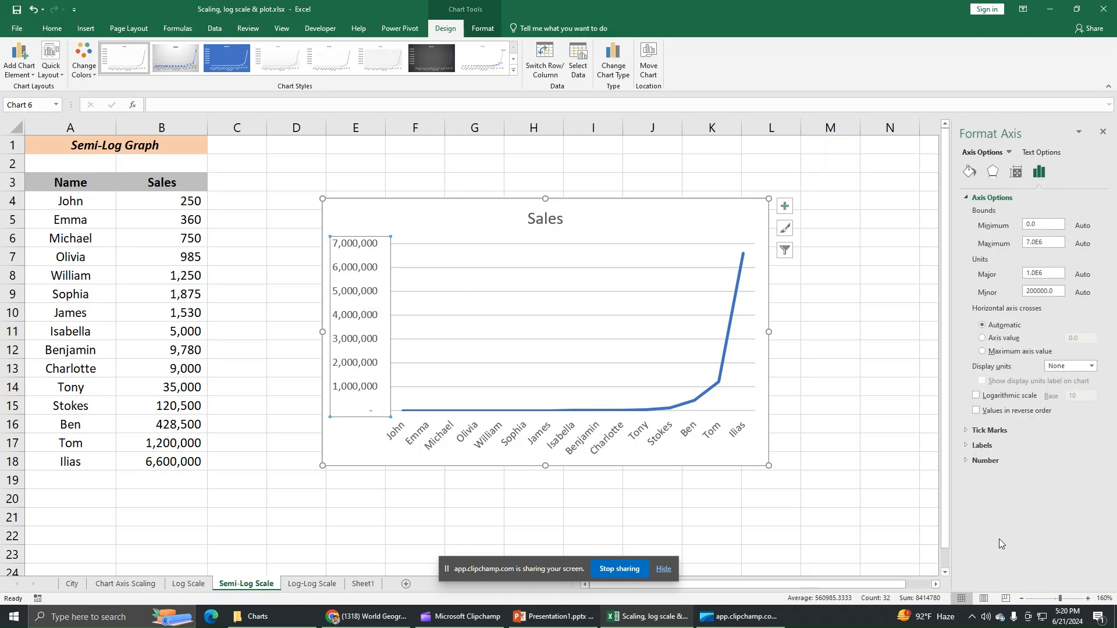
{"action": "left_click", "coordinate": [1103, 131]}
{"action": "left_click", "coordinate": [831, 297]}
{"action": "left_click", "coordinate": [620, 215]}
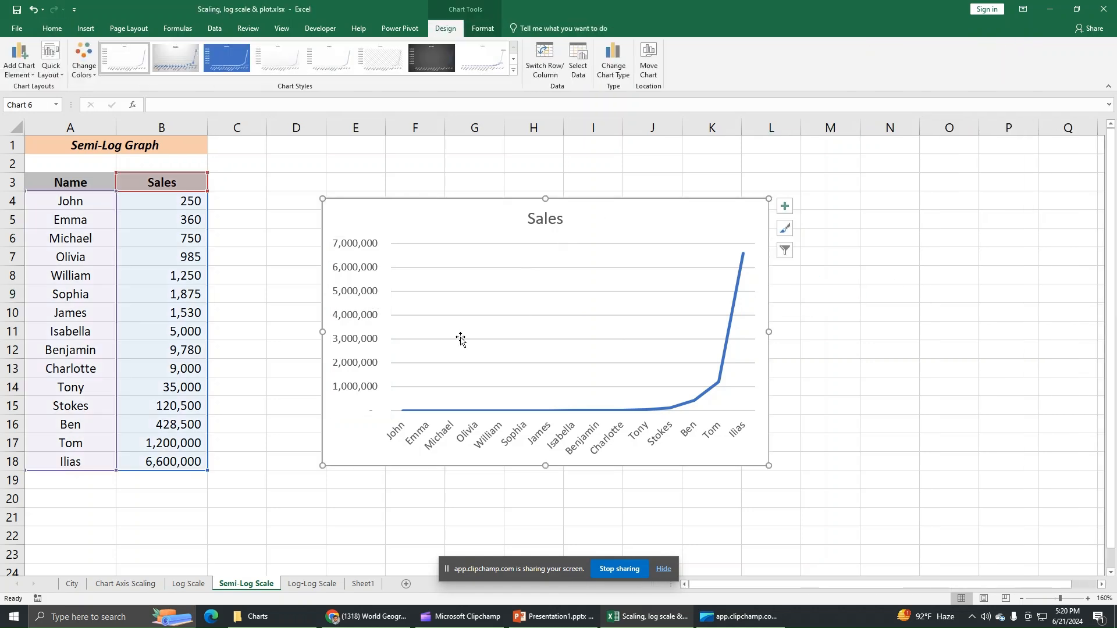
Switch the Sales line chart's vertical (value) axis to a logarithmic scale with base 10.
{"action": "left_click", "coordinate": [356, 326]}
{"action": "double_click", "coordinate": [357, 325]}
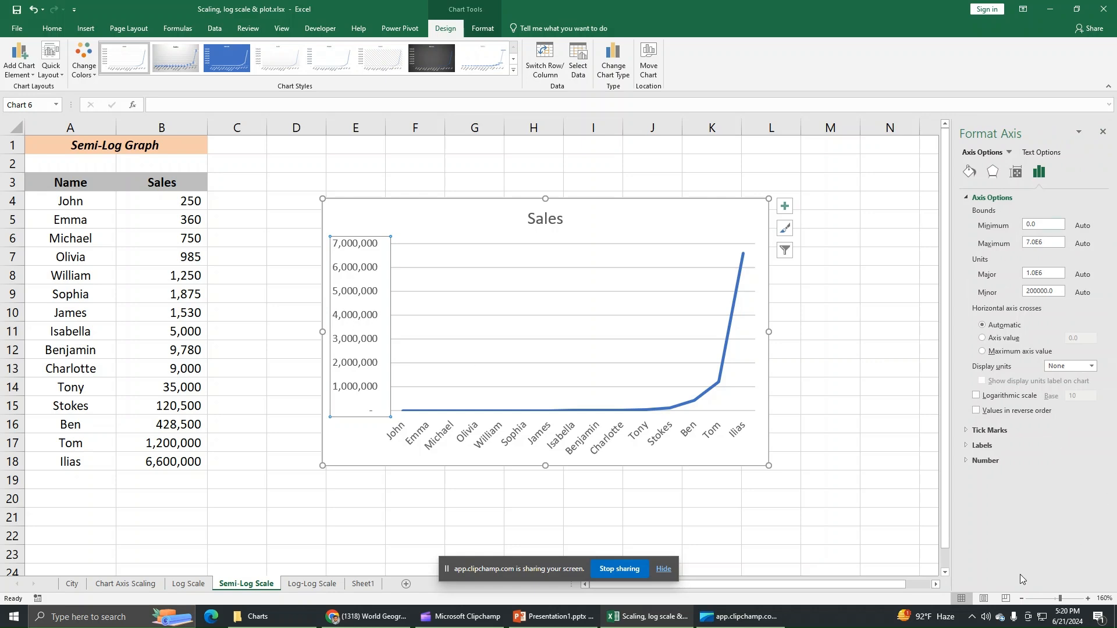
{"action": "left_click", "coordinate": [976, 396]}
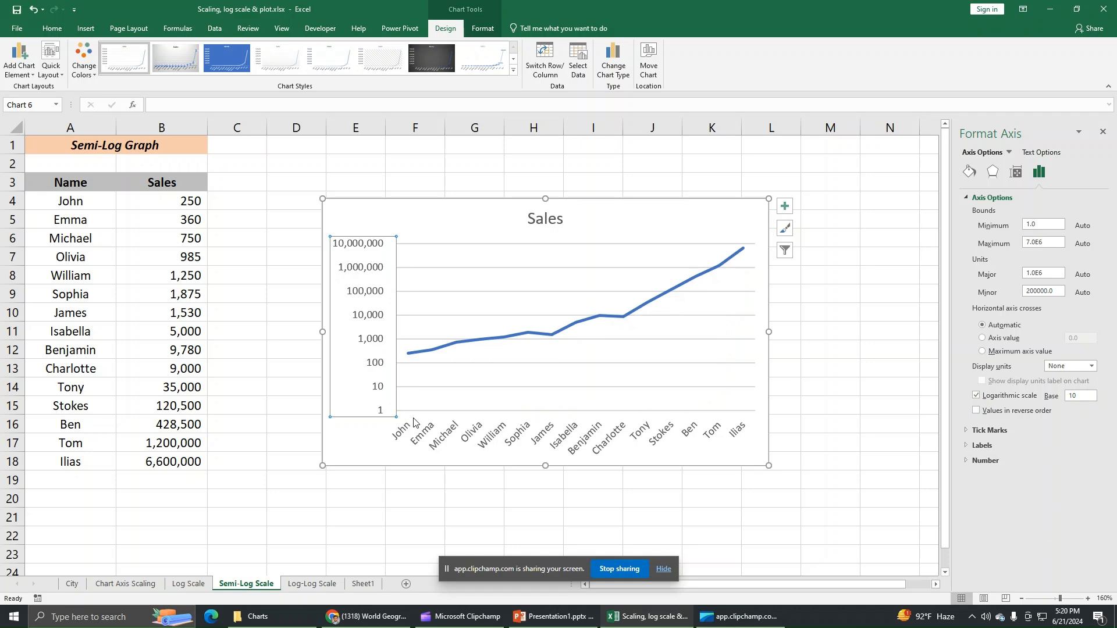
Try a logarithmic base of 5 on the vertical axis, then restore base 10 and close the formatting pane.
{"action": "double_click", "coordinate": [1077, 396]}
{"action": "type", "text": "5"}
{"action": "key", "text": "Return"}
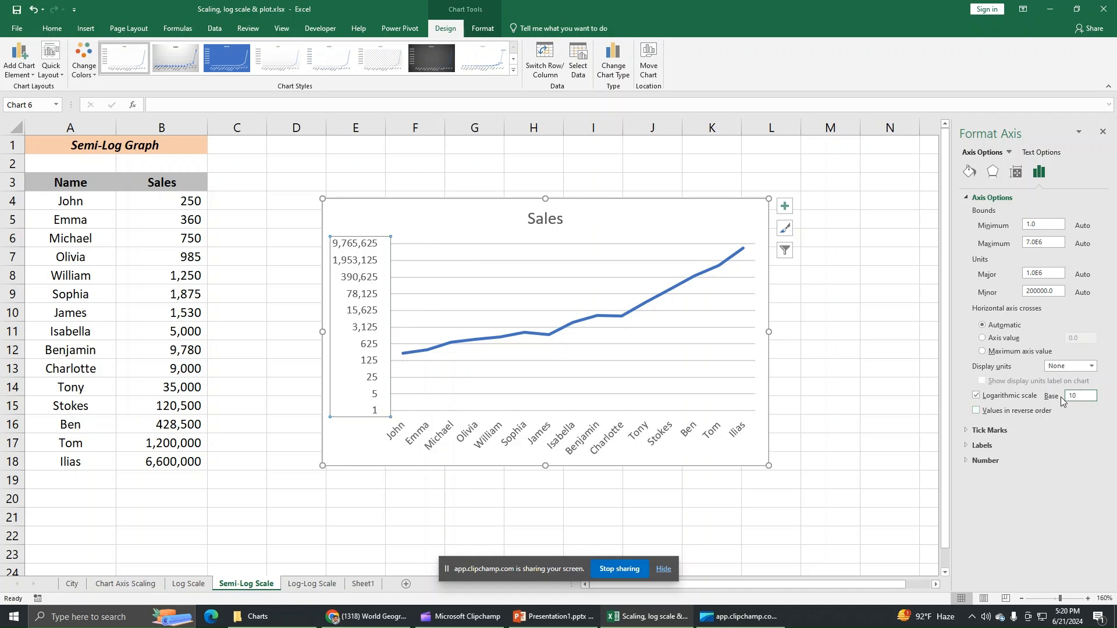
{"action": "key", "text": "Return"}
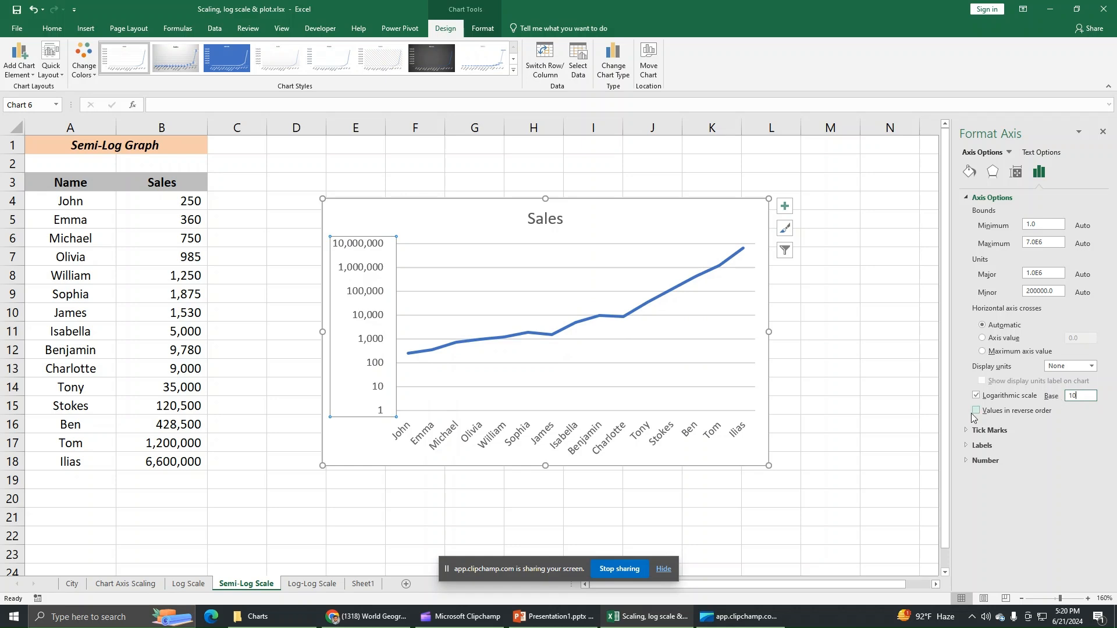
{"action": "left_click", "coordinate": [731, 234]}
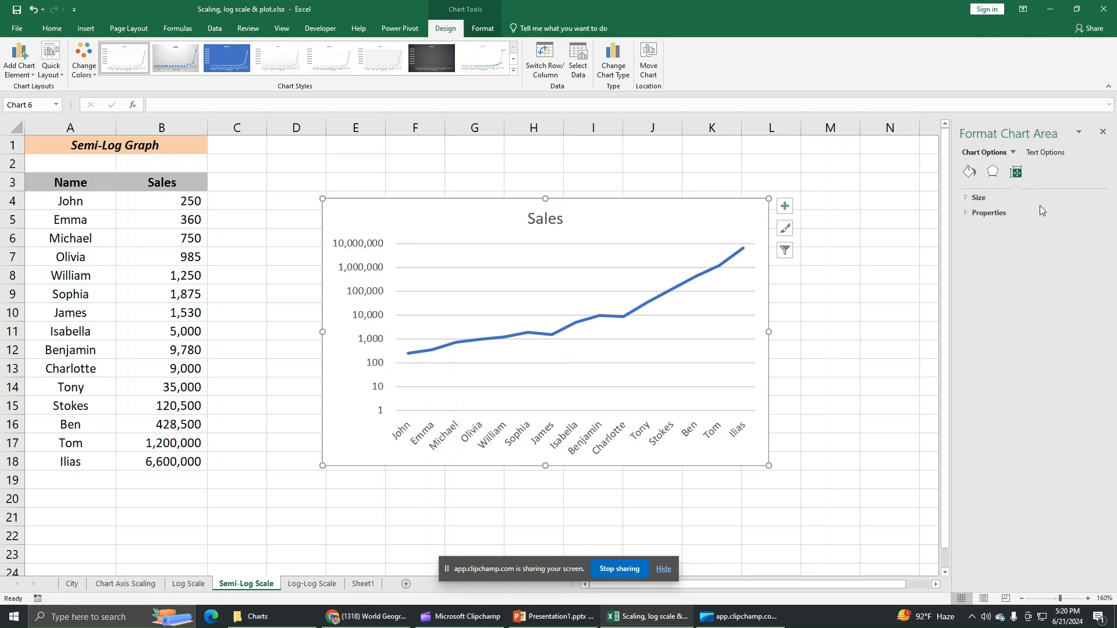
{"action": "left_click", "coordinate": [1104, 132]}
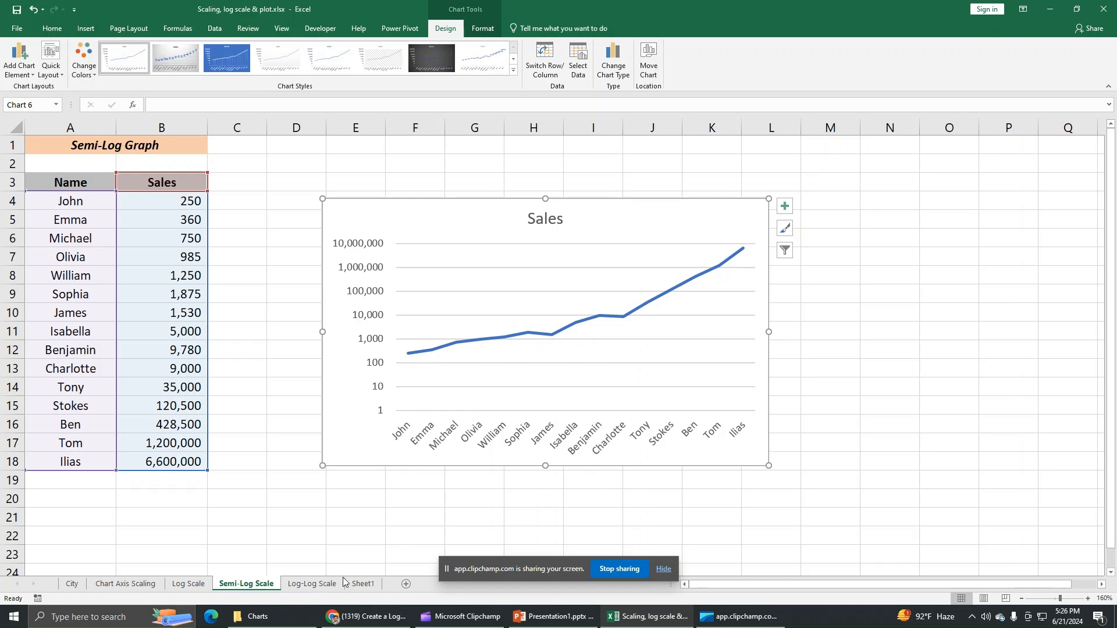
On the Log-Log Scale sheet, insert a markers-only scatter chart from the population and resource consumption table in A3:B15.
{"action": "left_click", "coordinate": [324, 584]}
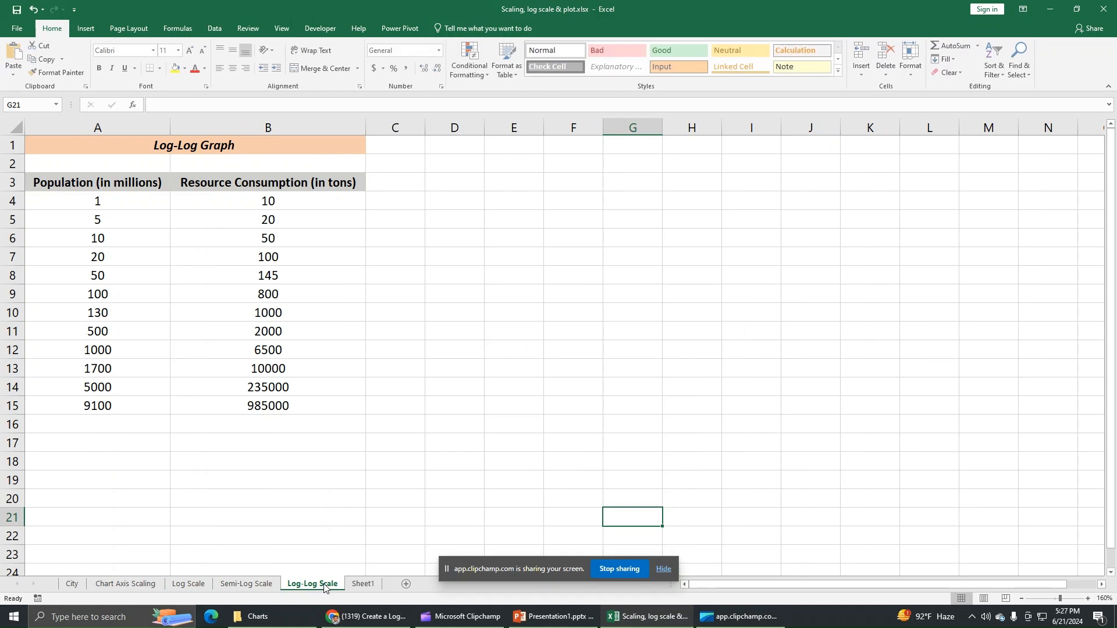
{"action": "left_click_drag", "start_coordinate": [141, 187], "coordinate": [245, 414]}
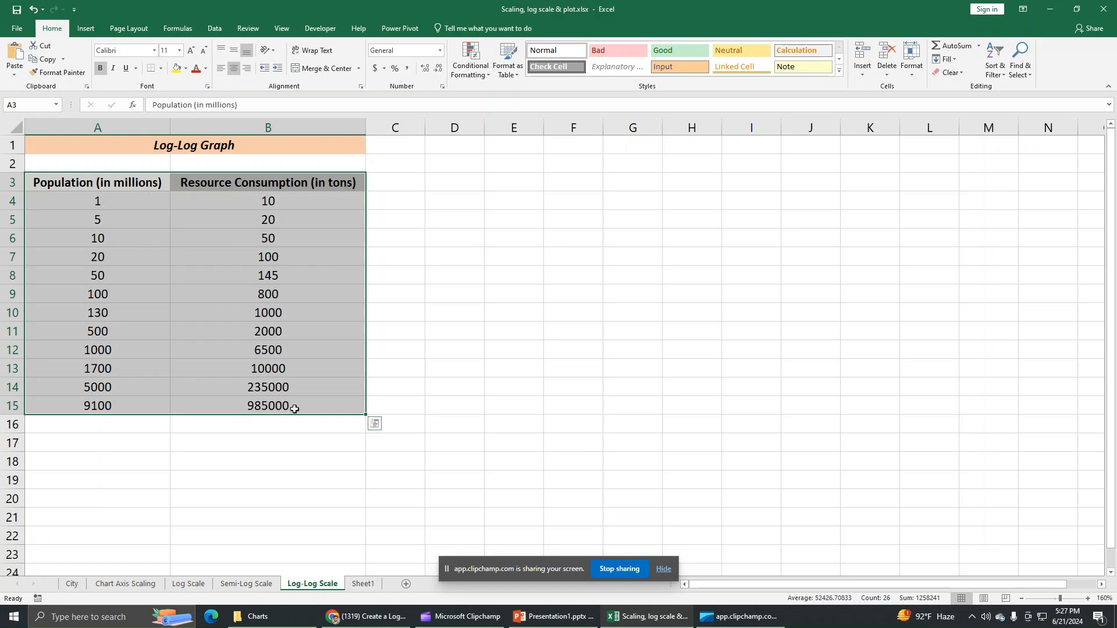
{"action": "left_click", "coordinate": [93, 32]}
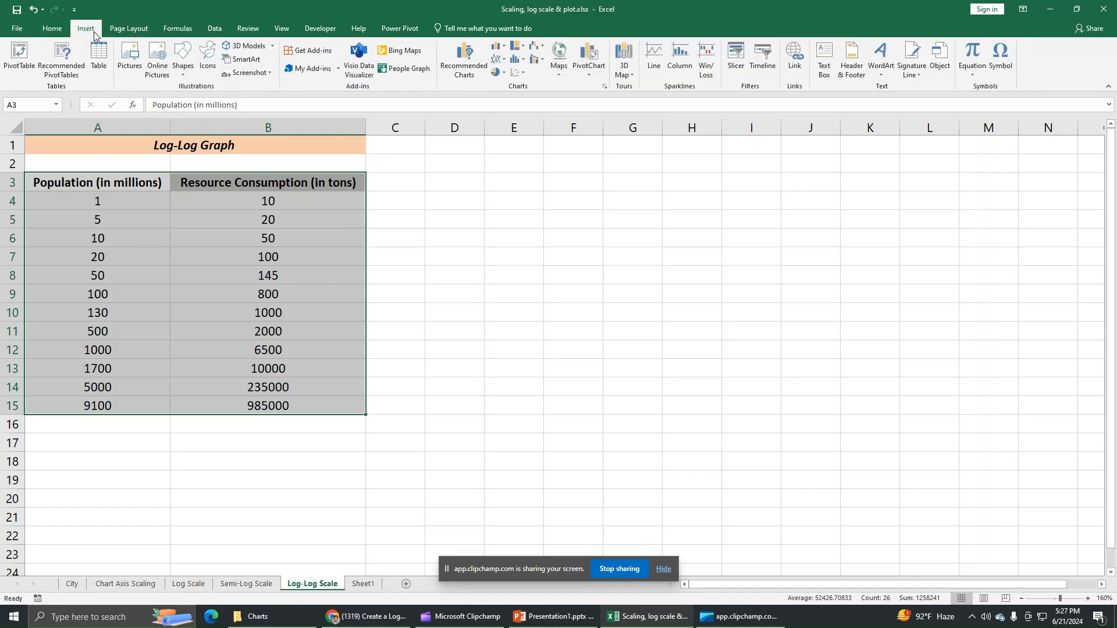
{"action": "left_click", "coordinate": [518, 73]}
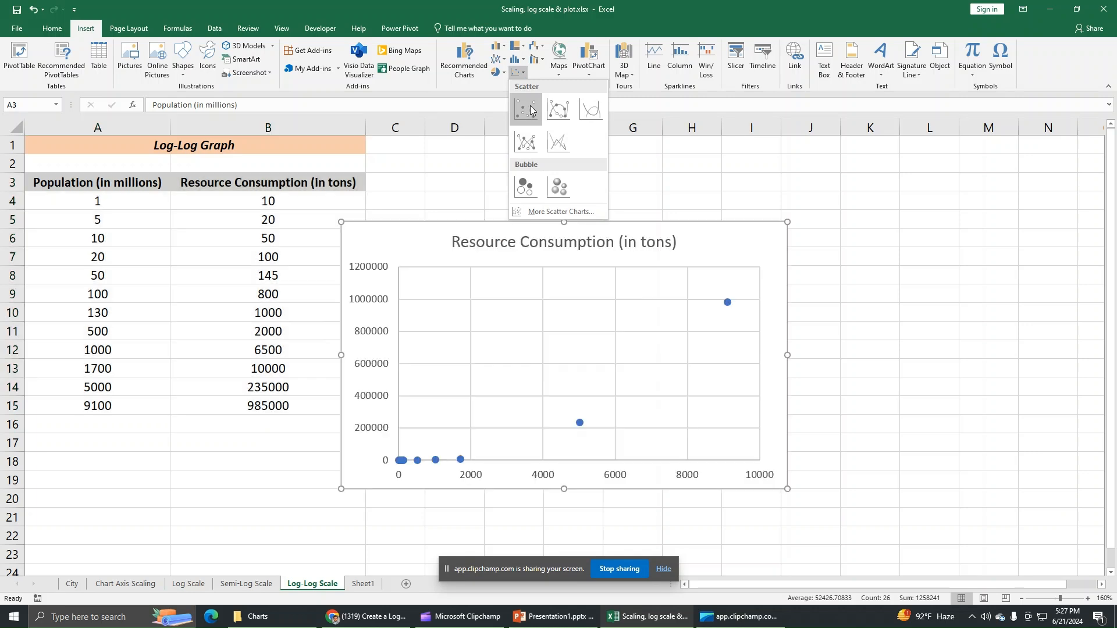
{"action": "left_click", "coordinate": [530, 110]}
Move the scatter chart beside the table with its top at row 3, and enlarge it to reach column L and row 18.
{"action": "left_click_drag", "start_coordinate": [689, 245], "coordinate": [727, 196]}
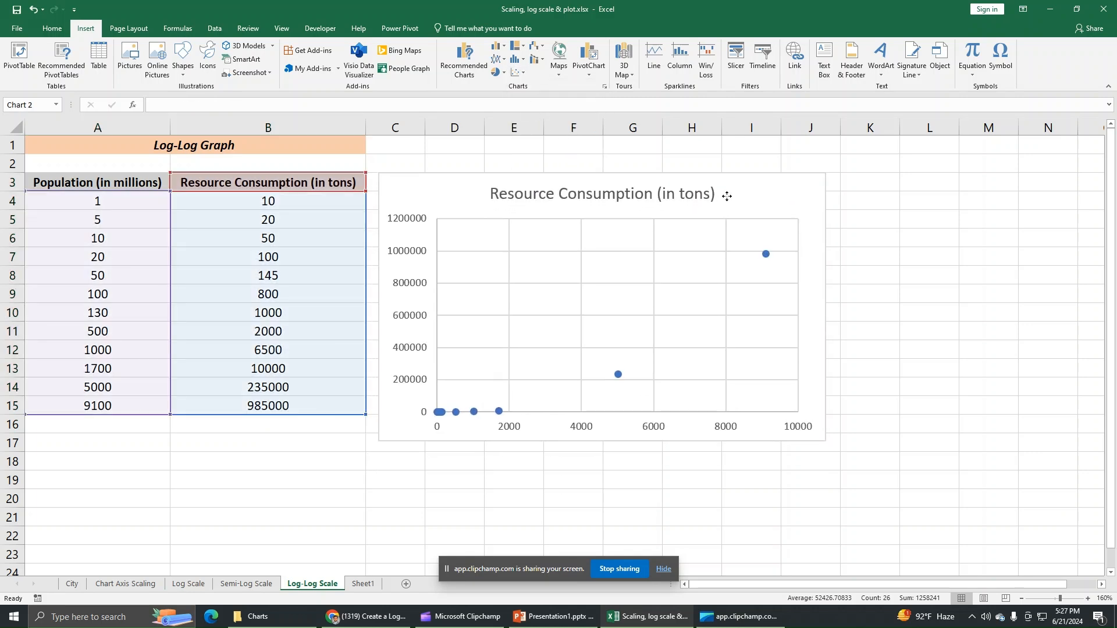
{"action": "left_click_drag", "start_coordinate": [826, 440], "coordinate": [918, 463]}
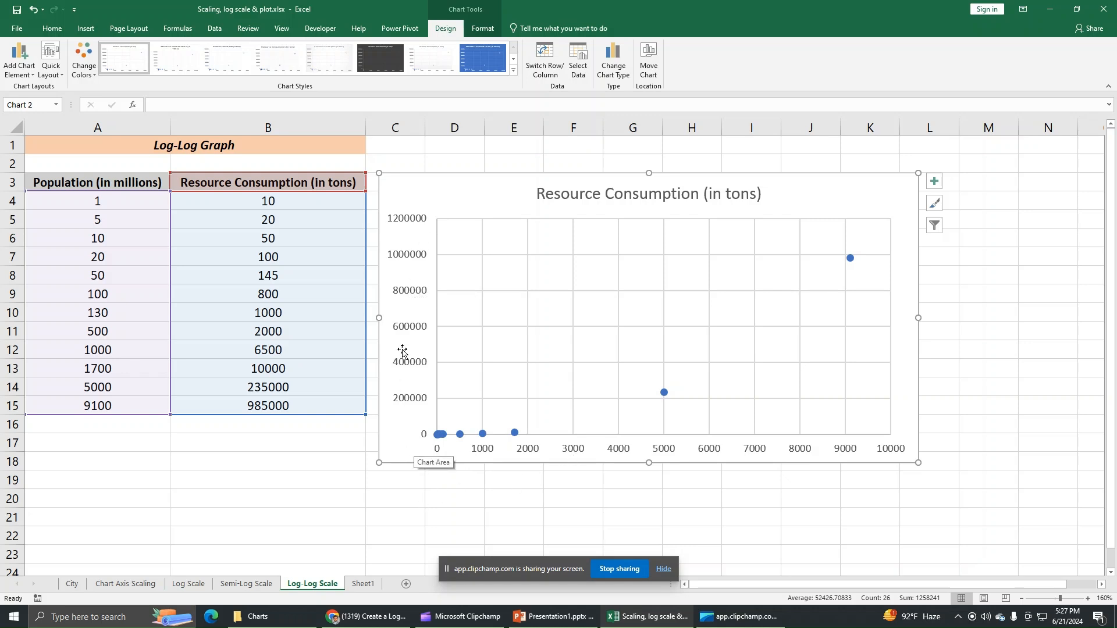
Switch the scatter chart's vertical axis to a logarithmic scale with base 10 and close the formatting pane.
{"action": "double_click", "coordinate": [408, 291]}
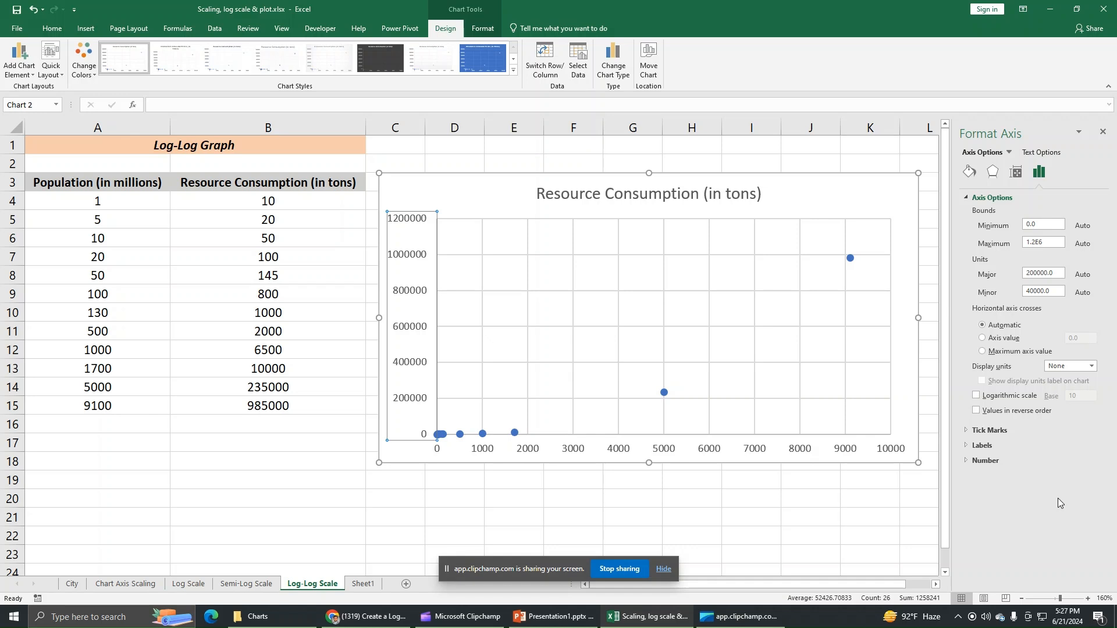
{"action": "left_click", "coordinate": [977, 398]}
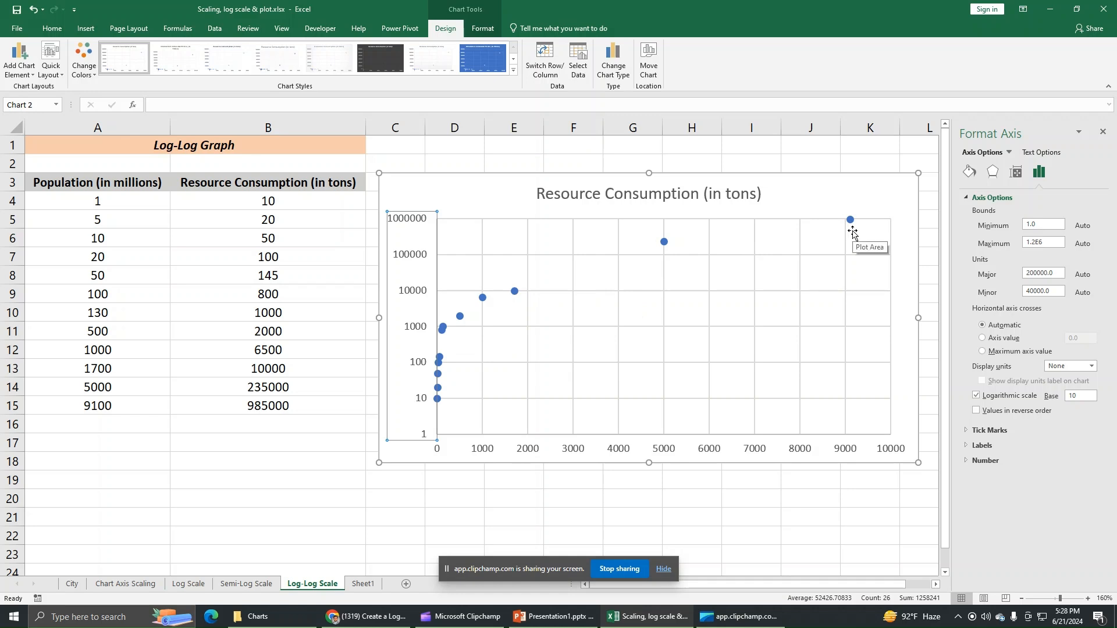
{"action": "left_click", "coordinate": [1104, 131]}
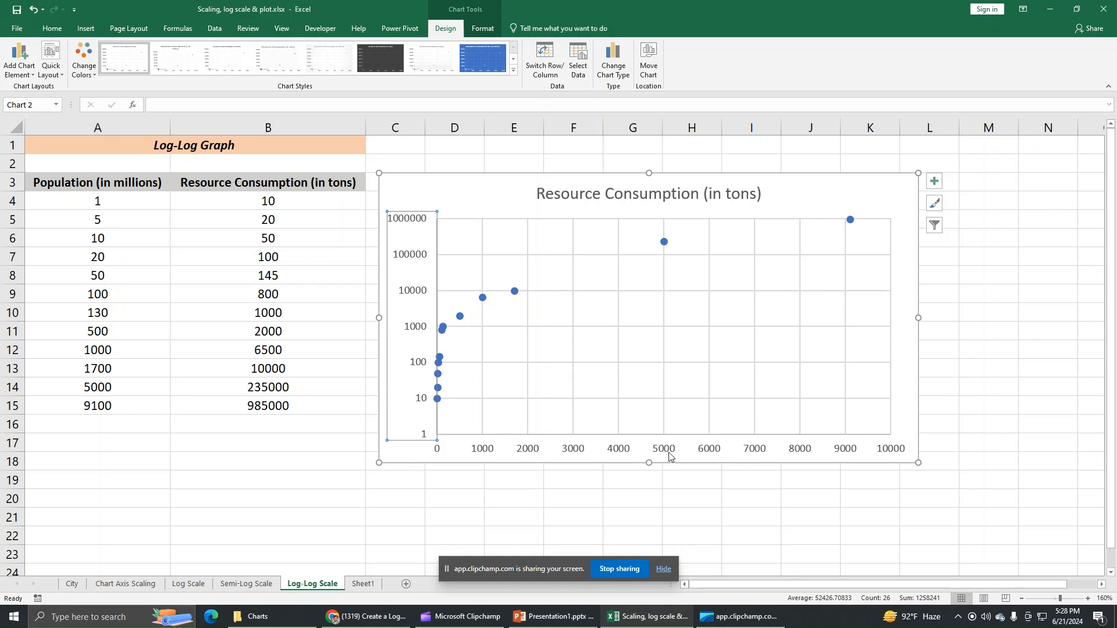
Switch the scatter chart's horizontal axis to a logarithmic scale with base 10, and shift the chart slightly down and right.
{"action": "double_click", "coordinate": [623, 454]}
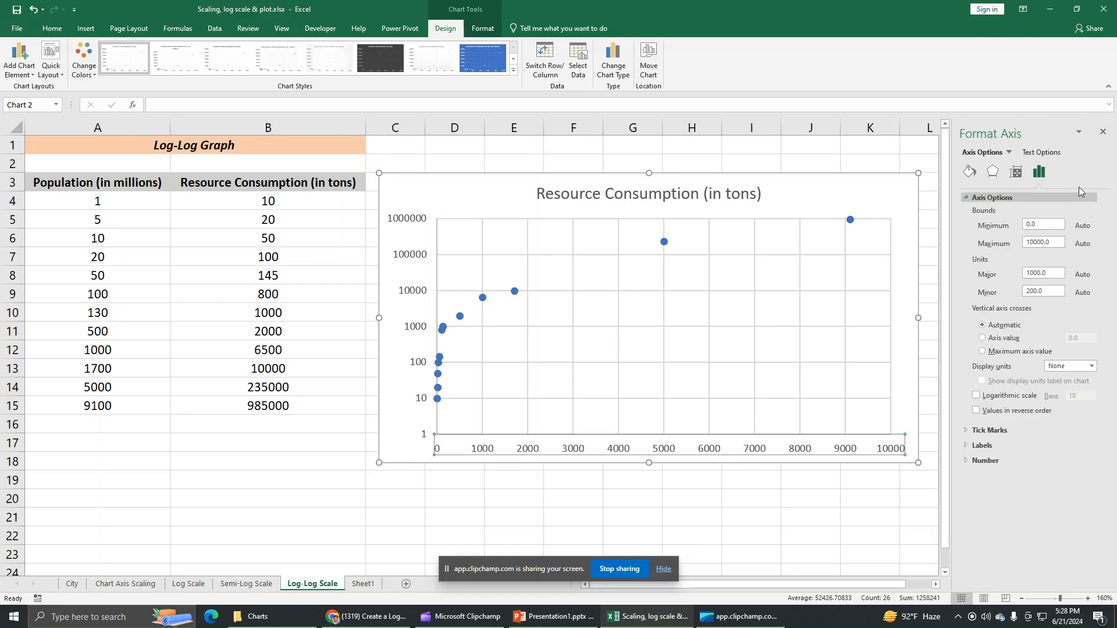
{"action": "left_click", "coordinate": [977, 397]}
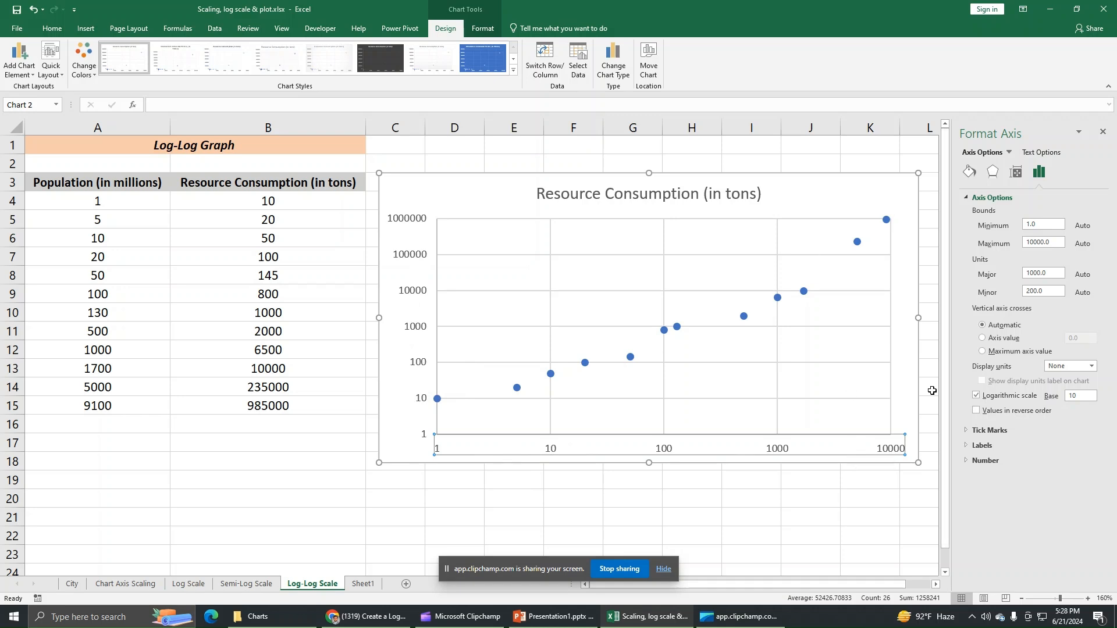
{"action": "left_click", "coordinate": [1104, 131]}
{"action": "left_click_drag", "start_coordinate": [803, 189], "coordinate": [810, 197]}
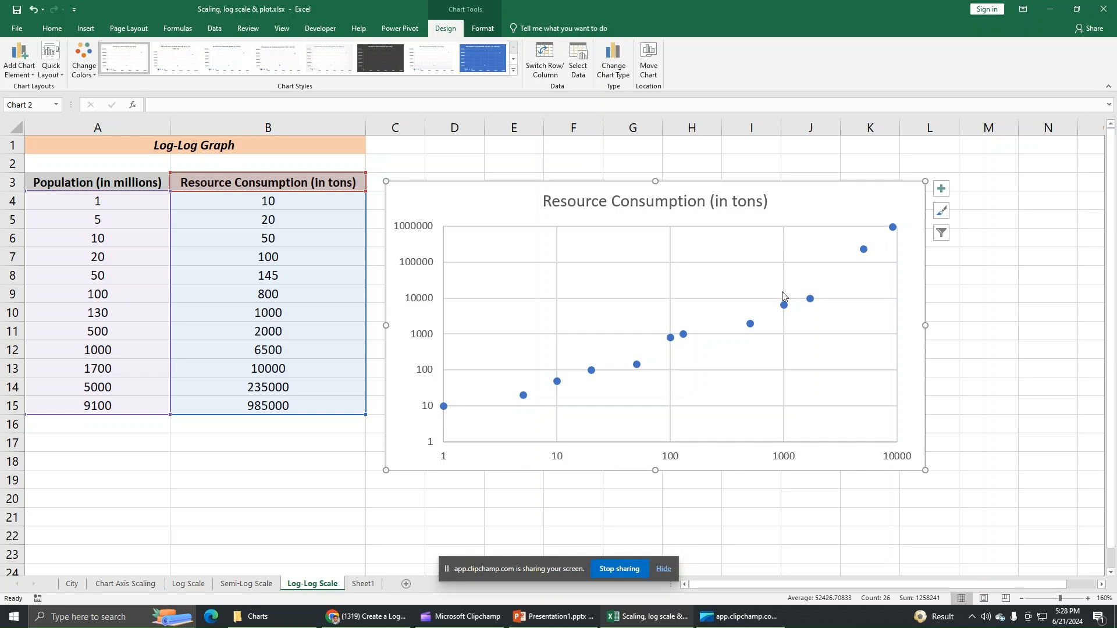
Add axis titles to the scatter chart and set the vertical one to "Resource Consumption (in Tons)".
{"action": "left_click", "coordinate": [942, 189]}
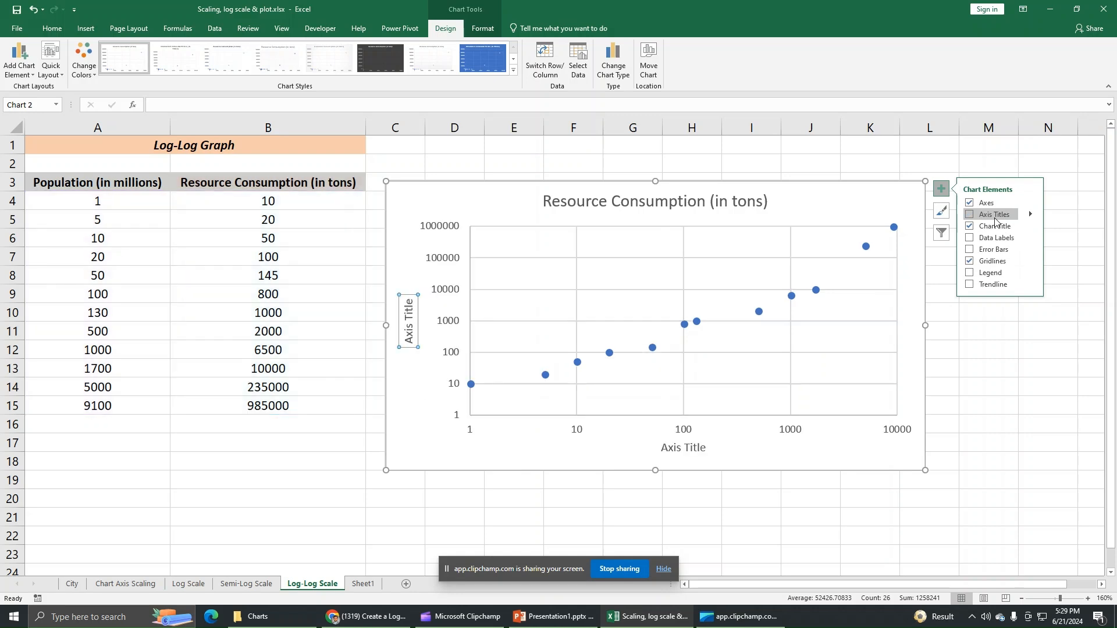
{"action": "left_click", "coordinate": [973, 216]}
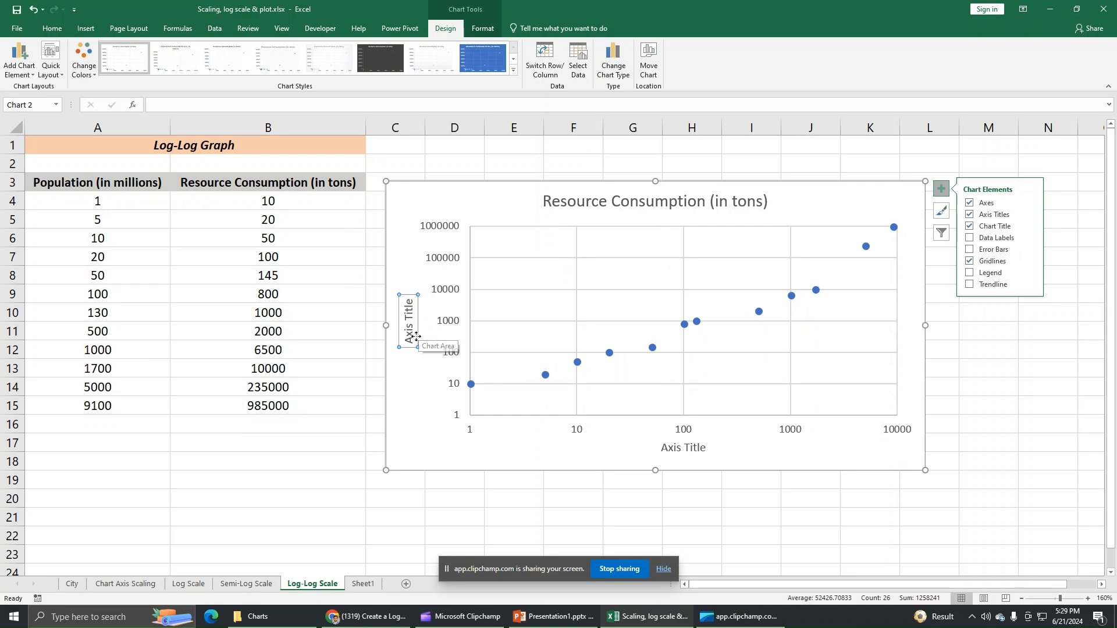
{"action": "left_click", "coordinate": [409, 303]}
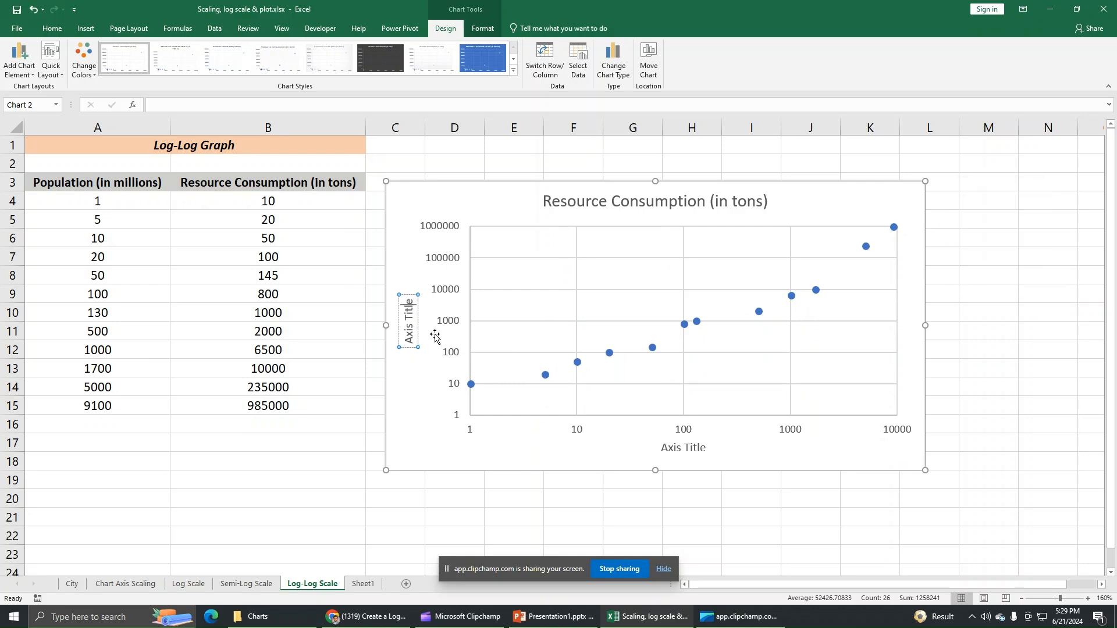
{"action": "key", "text": "BackSpace"}
{"action": "key", "text": "BackSpace"}
{"action": "key", "text": "BackSpace"}
{"action": "key", "text": "BackSpace"}
{"action": "key", "text": "BackSpace"}
{"action": "key", "text": "BackSpace"}
{"action": "key", "text": "BackSpace"}
{"action": "key", "text": "BackSpace"}
{"action": "key", "text": "BackSpace"}
{"action": "key", "text": "BackSpace"}
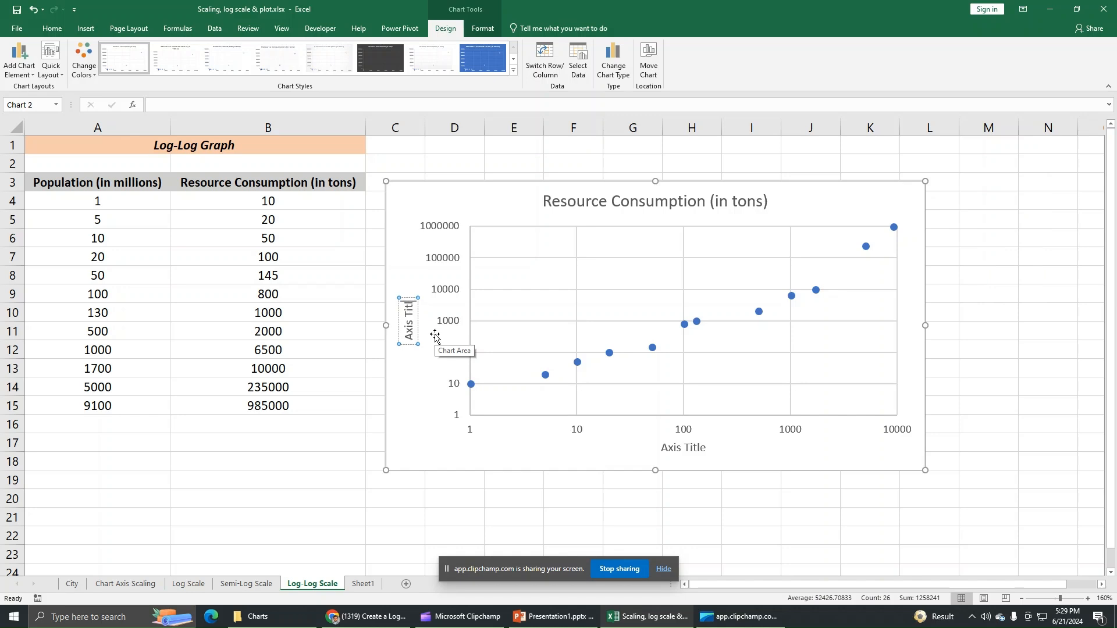
{"action": "type", "text": "Resource C"}
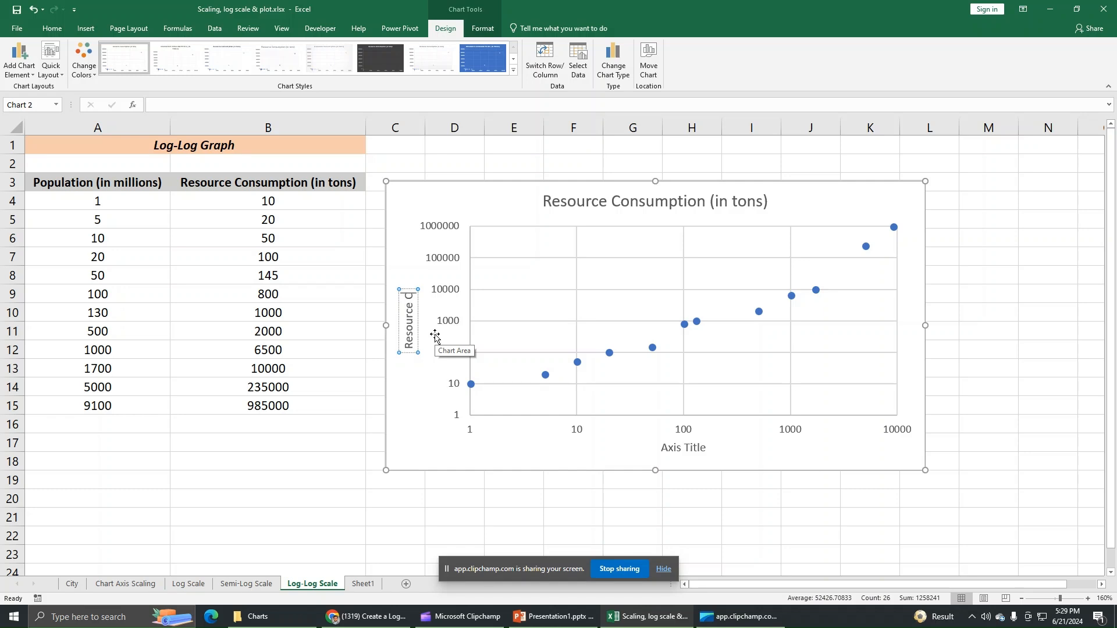
{"action": "type", "text": "onsump"}
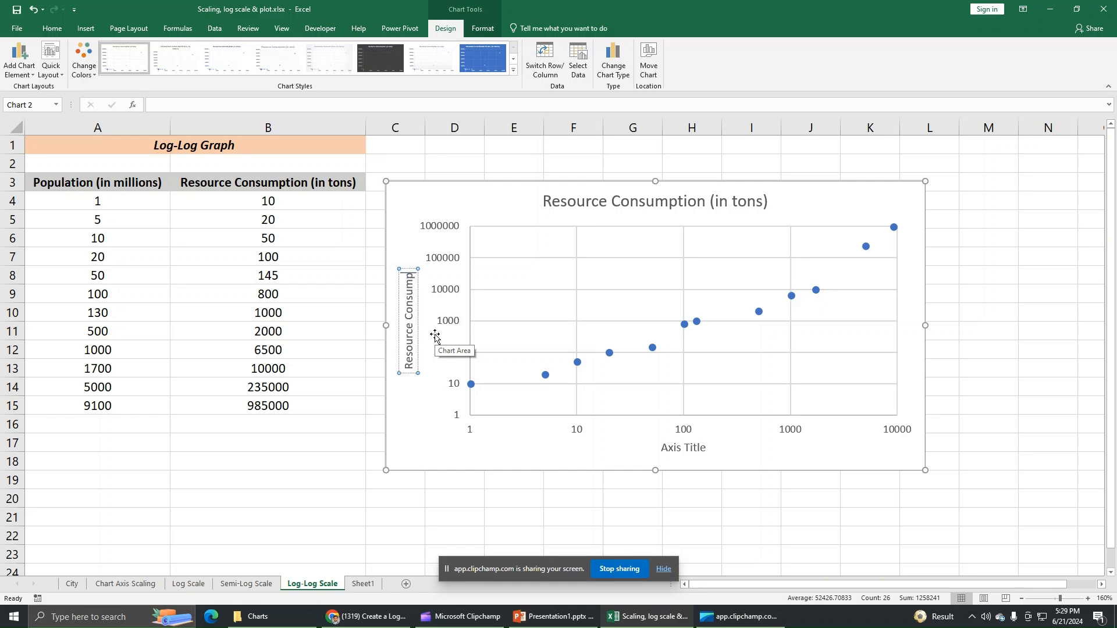
{"action": "type", "text": "tion (in Tone"}
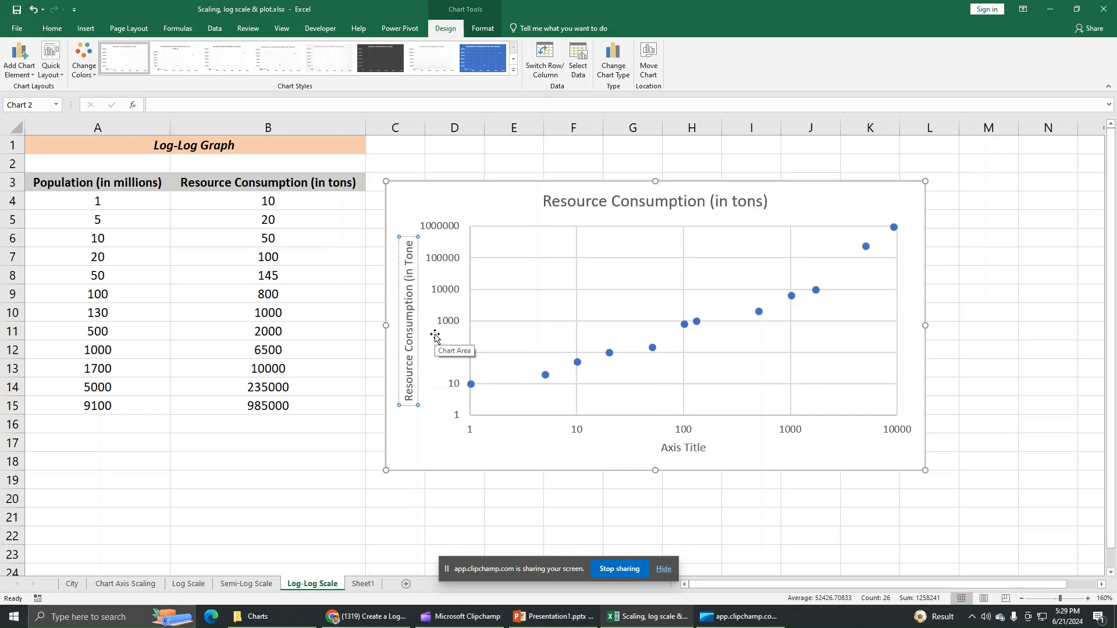
{"action": "key", "text": "BackSpace"}
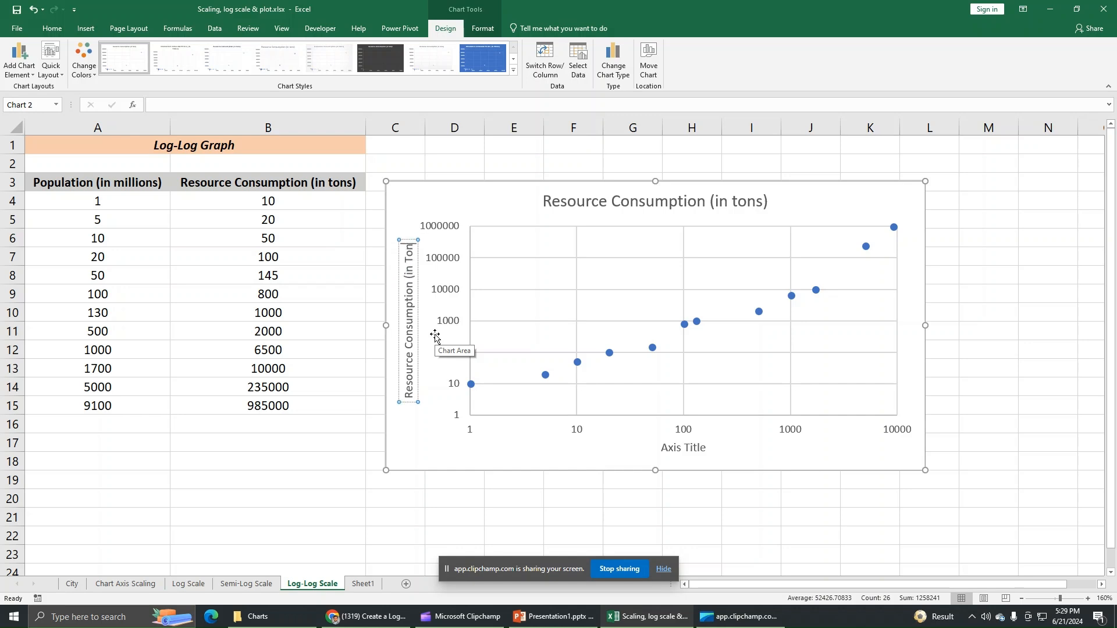
{"action": "type", "text": "s)"}
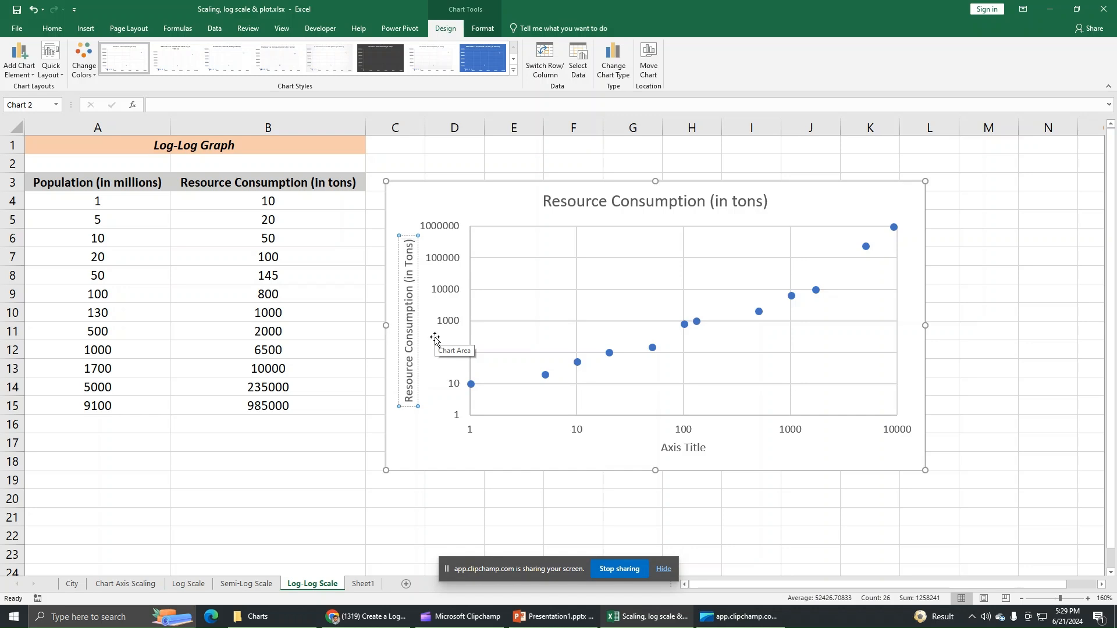
Set the horizontal axis title to "Population (in Millions)".
{"action": "left_click", "coordinate": [697, 452]}
{"action": "left_click_drag", "start_coordinate": [704, 448], "coordinate": [662, 449]}
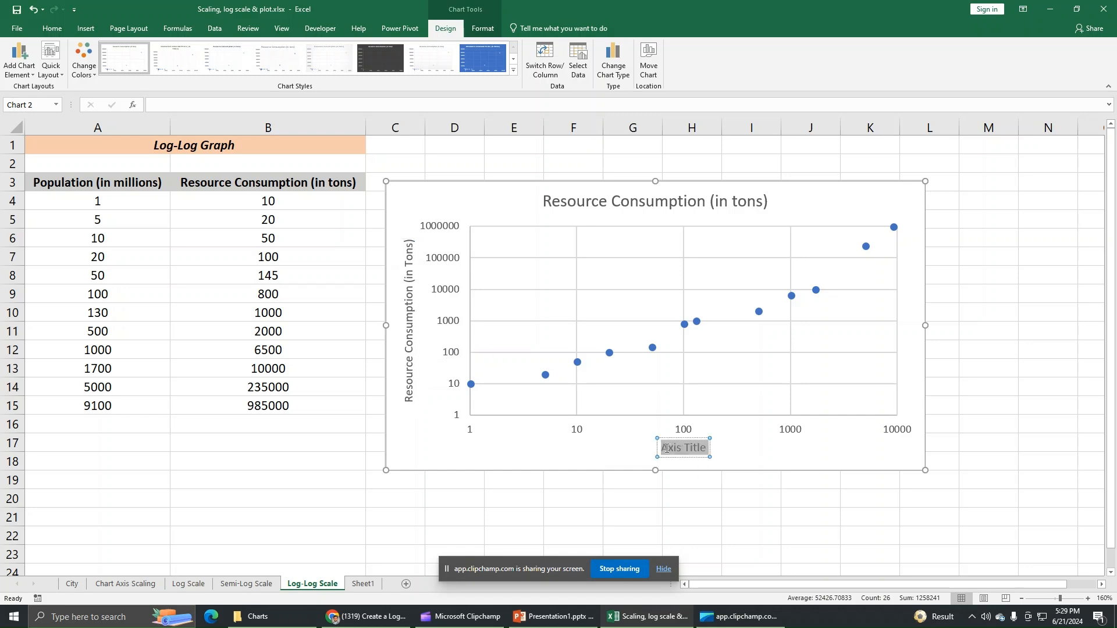
{"action": "type", "text": "Po"}
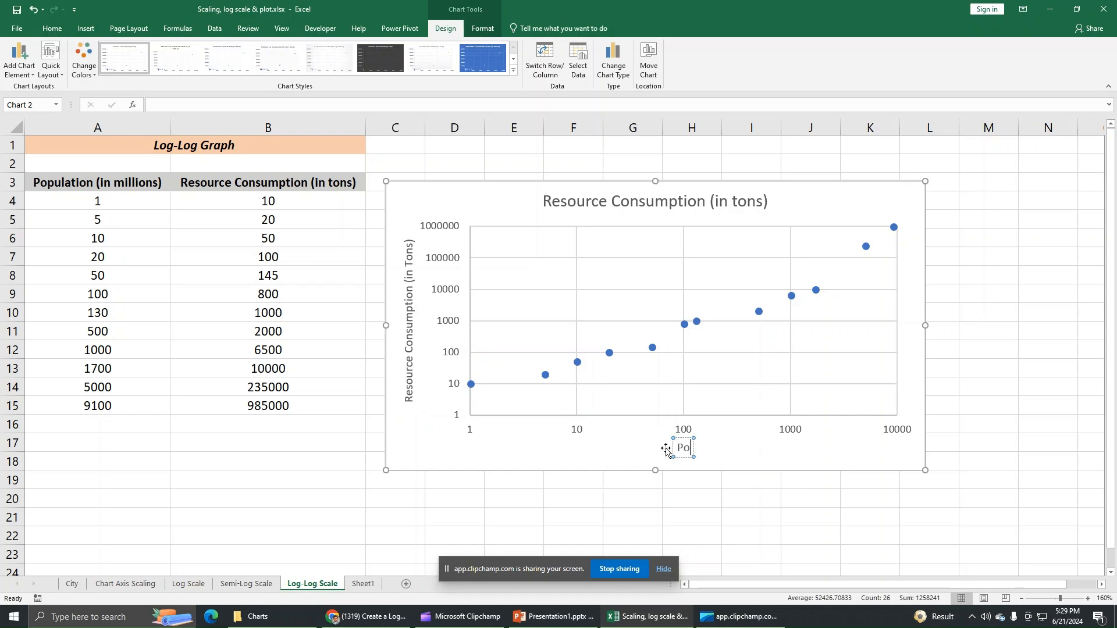
{"action": "type", "text": "pulat"}
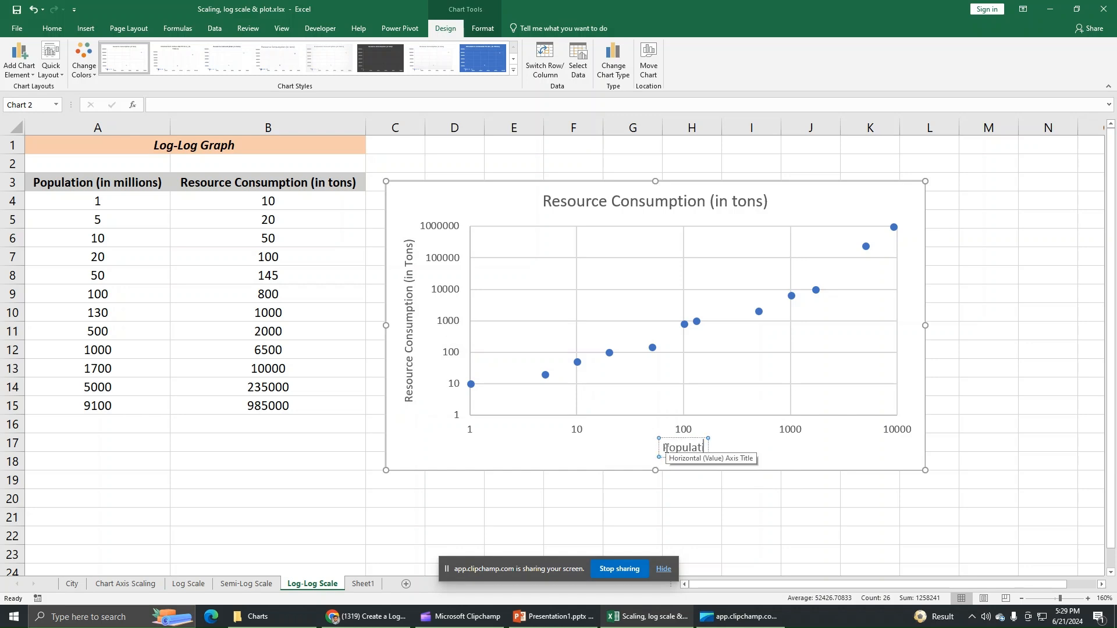
{"action": "type", "text": "ion in Millions"}
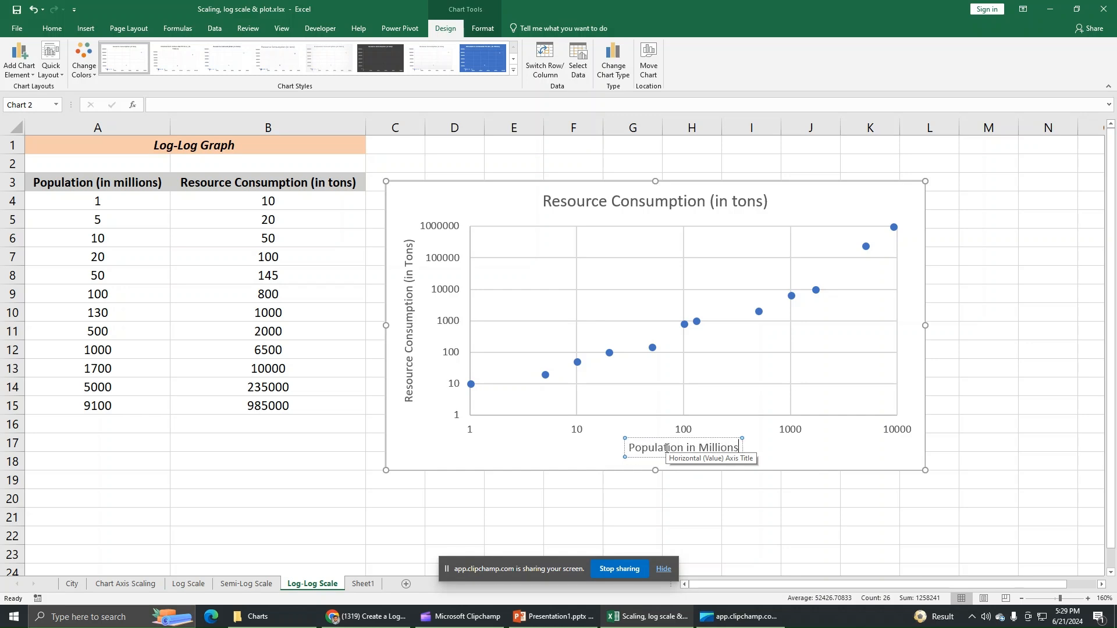
{"action": "type", "text": ")"}
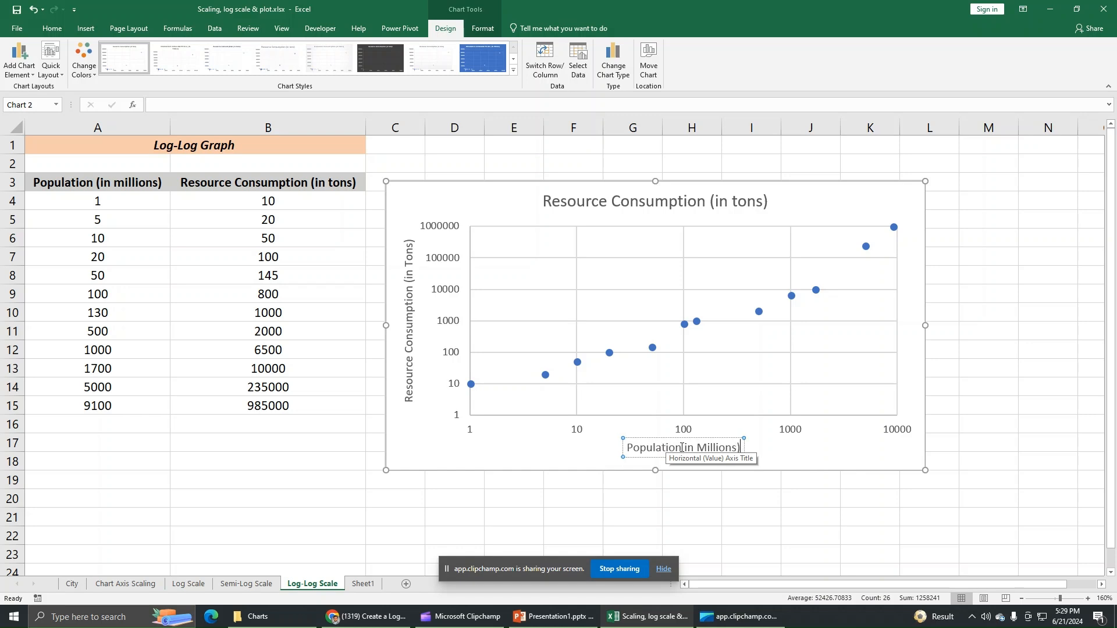
{"action": "left_click", "coordinate": [682, 448]}
{"action": "type", "text": "("}
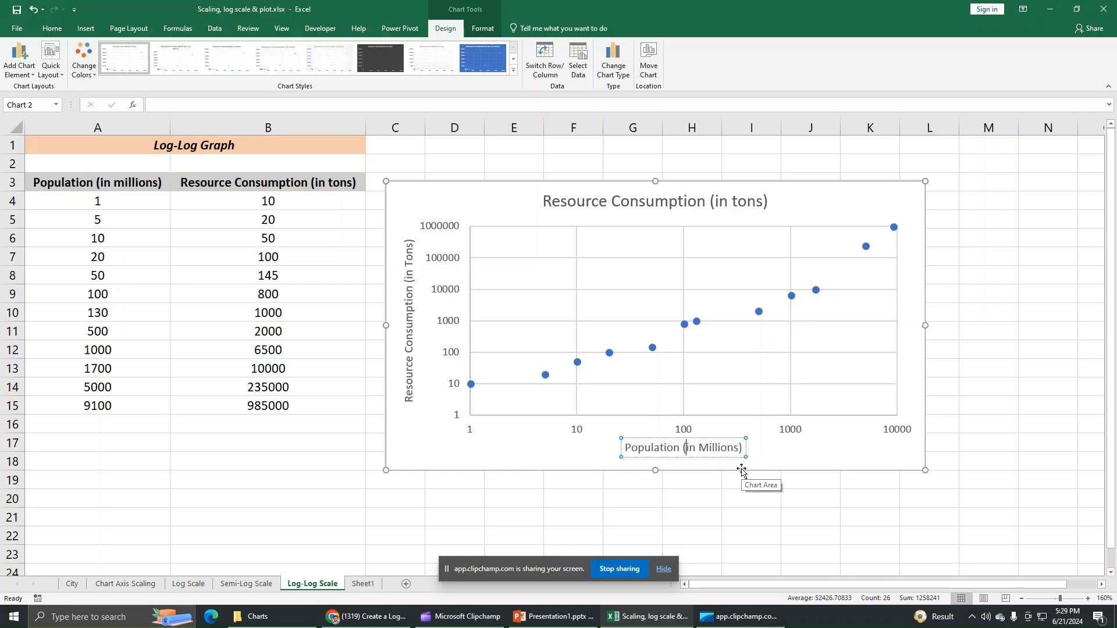
Extend the chart title to read "Resource Consumption (in tons) by People".
{"action": "left_click", "coordinate": [756, 205]}
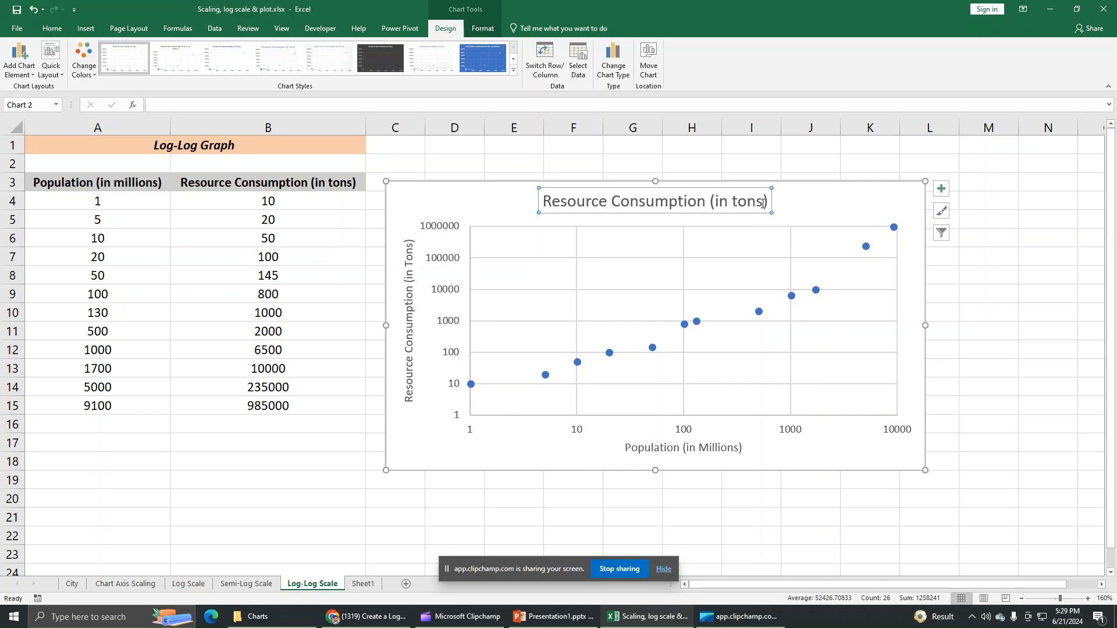
{"action": "left_click", "coordinate": [766, 202]}
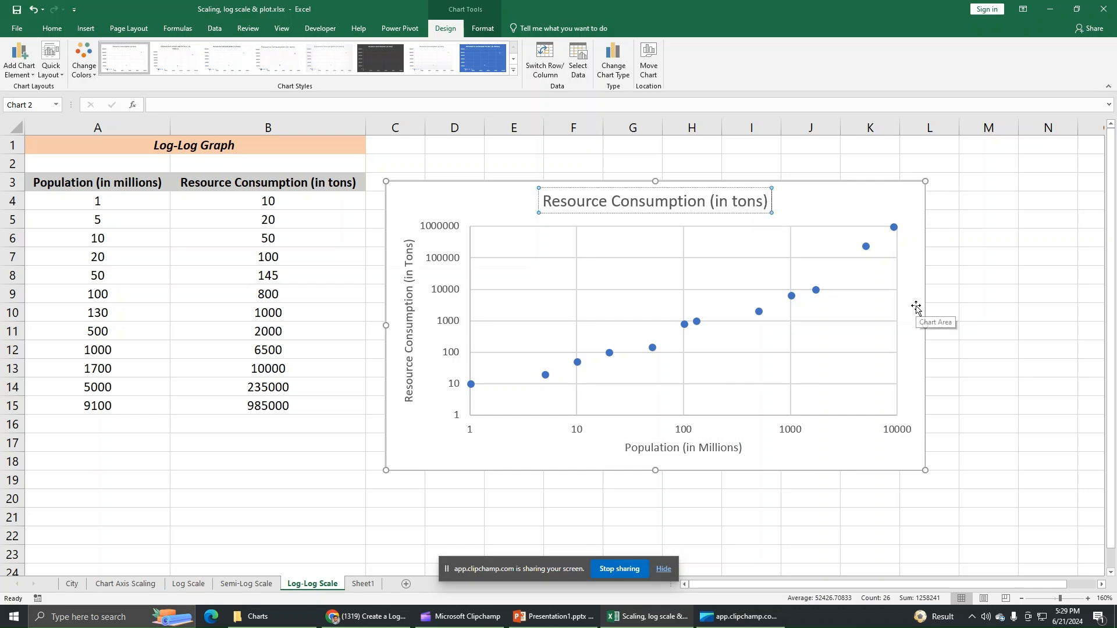
{"action": "type", "text": "by People"}
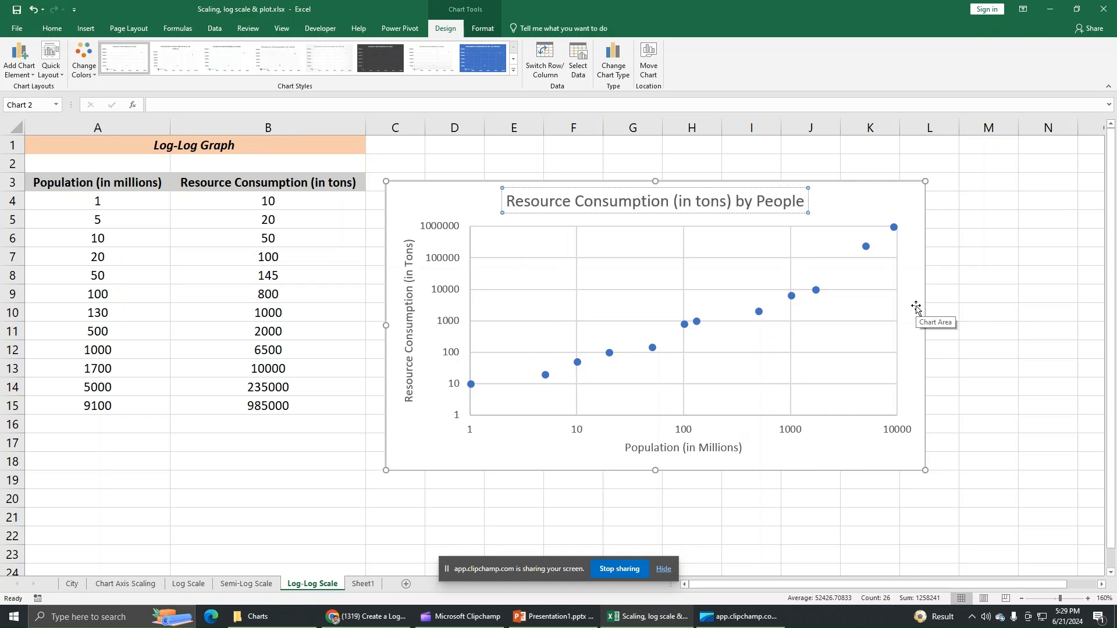
{"action": "left_click", "coordinate": [908, 224]}
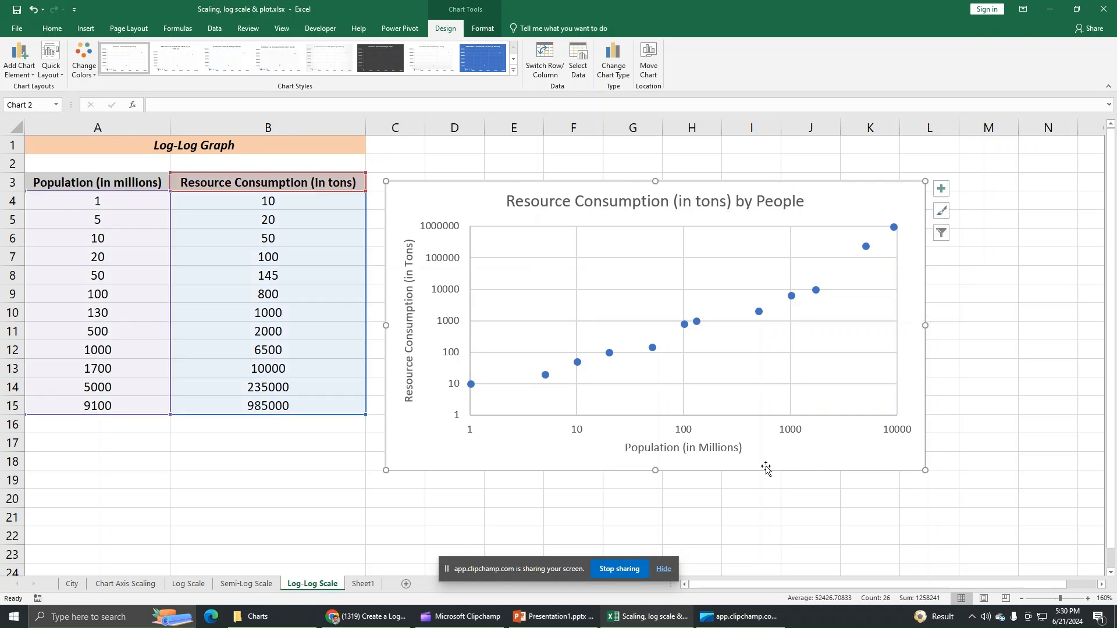